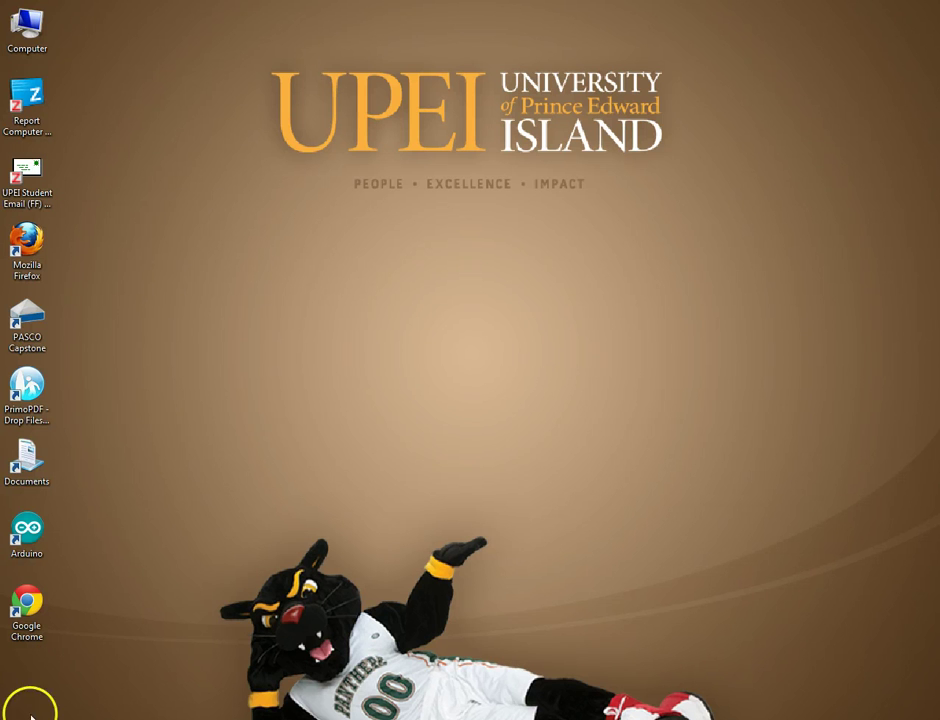
# Step: Launch PASCO Capstone from its desktop shortcut to open a new Untitled.cap workbook
pyautogui.doubleClick(29, 318)
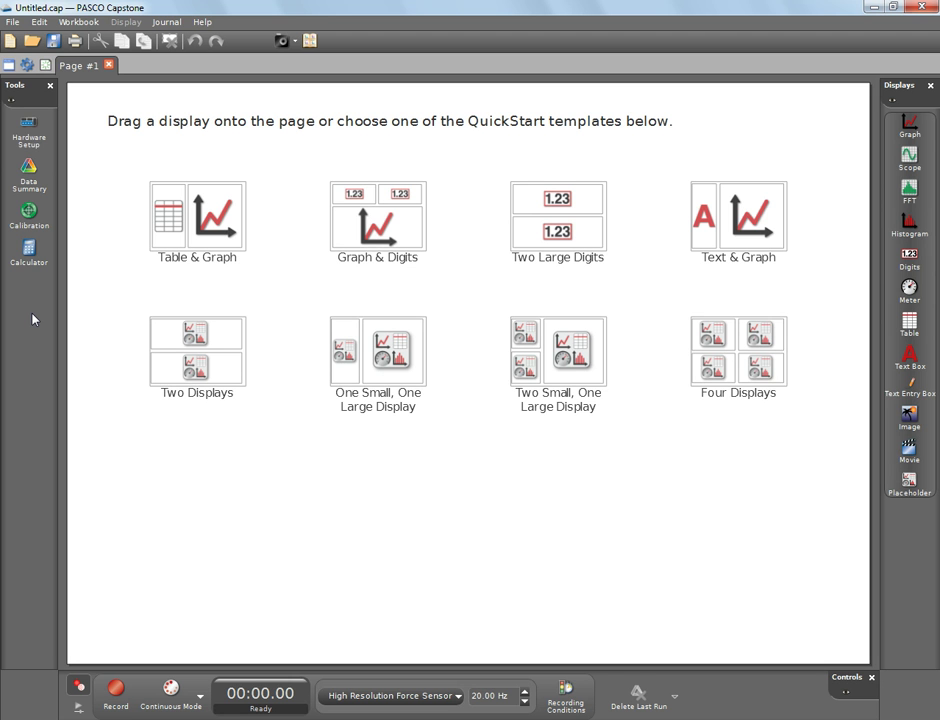
# Step: In Hardware Setup, attach the High Resolution Force Sensor PS-2189 to PowerLink port 1
pyautogui.click(20, 143)
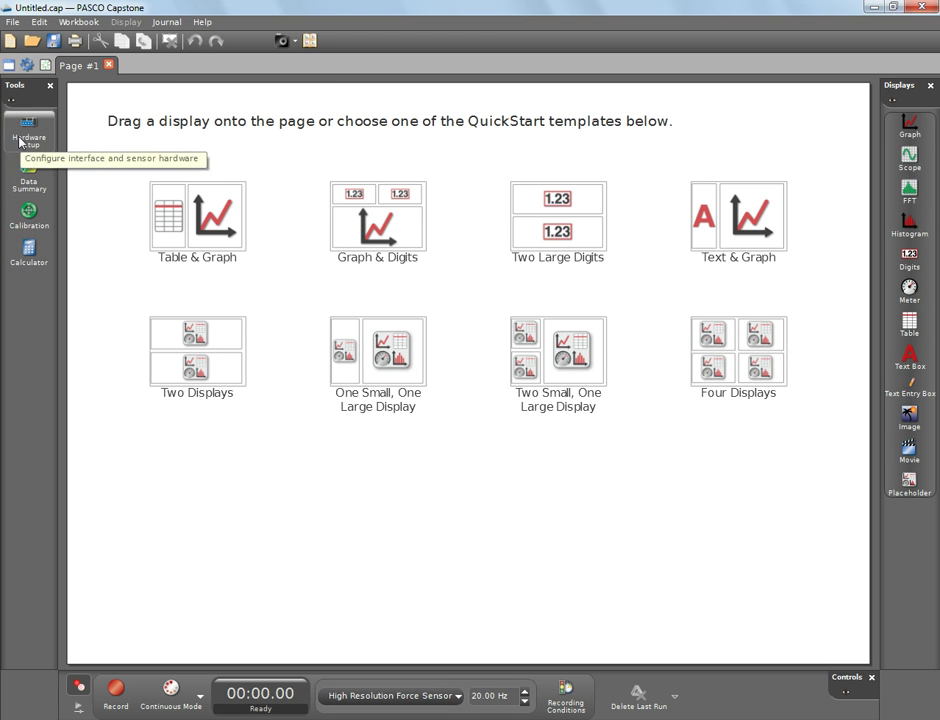
pyautogui.click(20, 143)
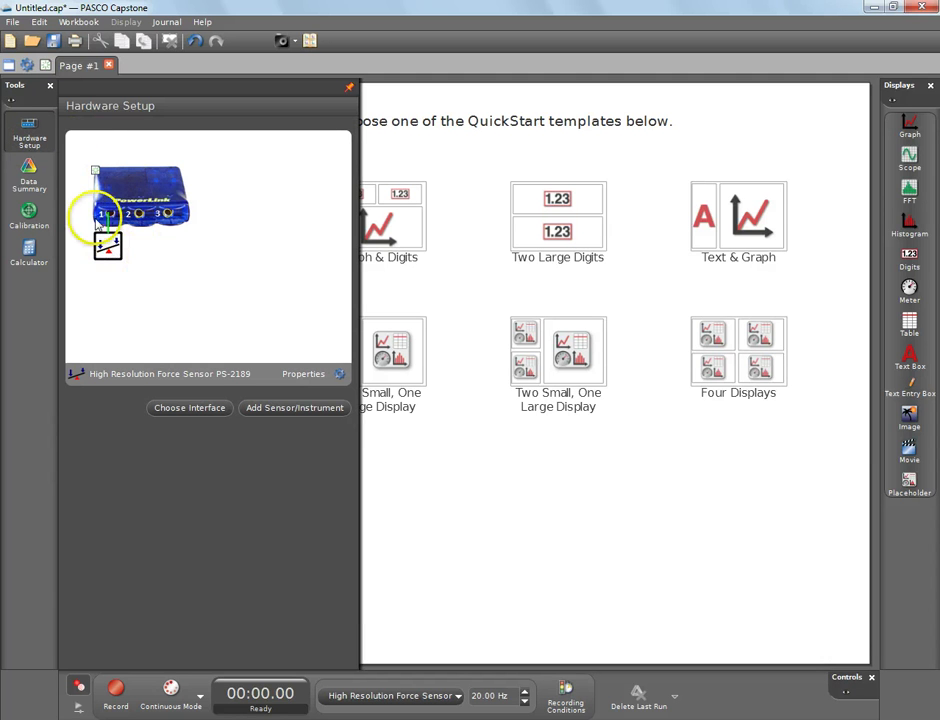
pyautogui.moveTo(120, 244)
pyautogui.mouseDown()
pyautogui.moveTo(98, 230)
pyautogui.moveTo(102, 237)
pyautogui.mouseUp()
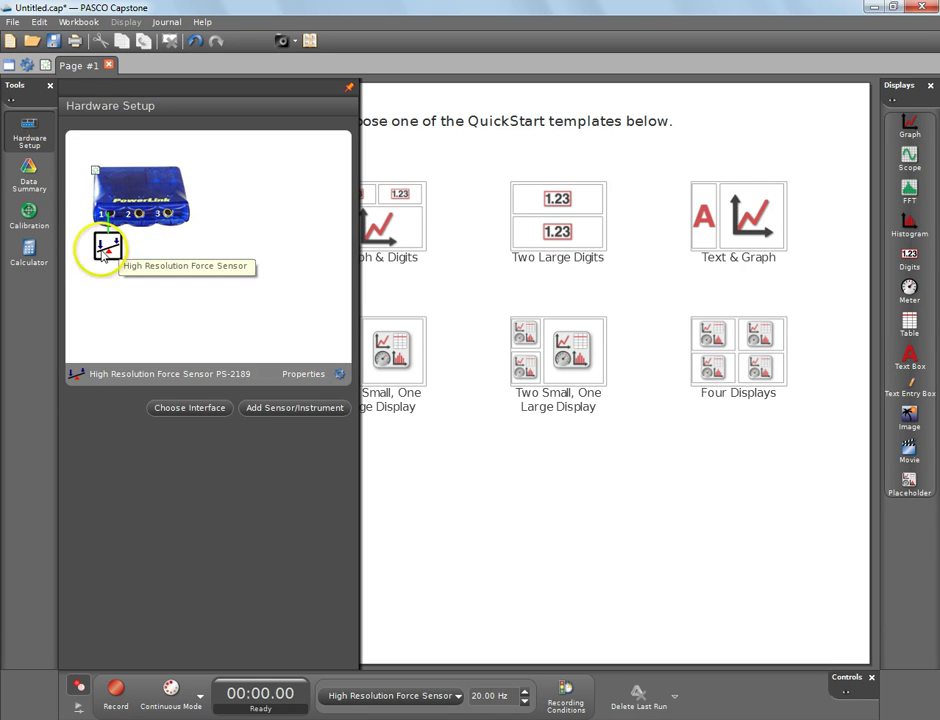
# Step: In Data Summary, set Force (N) to Fixed Decimals with 2 decimal places
pyautogui.click(20, 172)
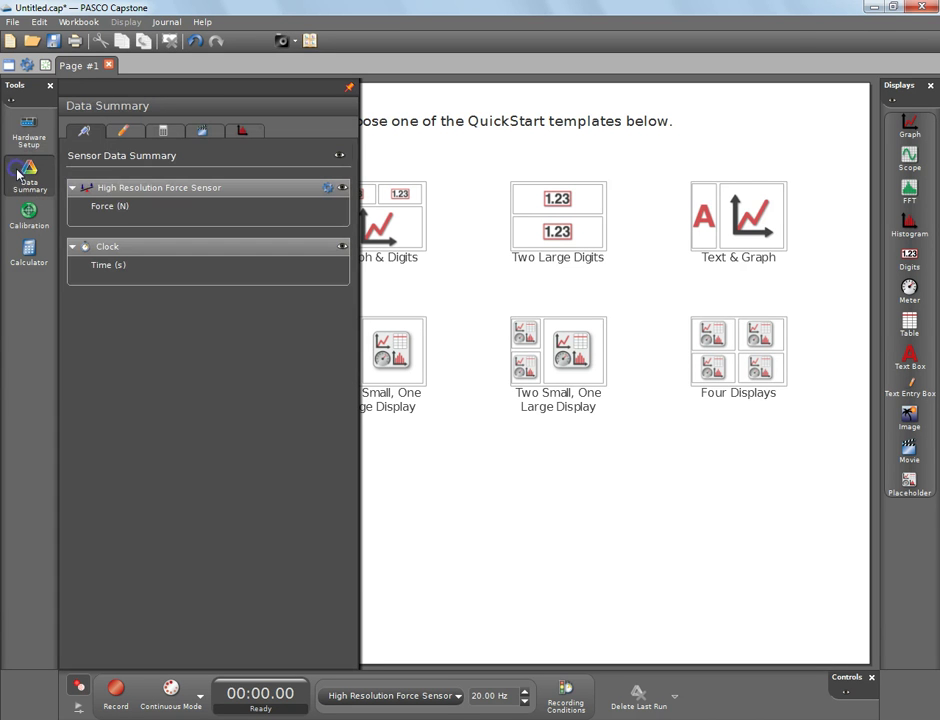
pyautogui.click(99, 204)
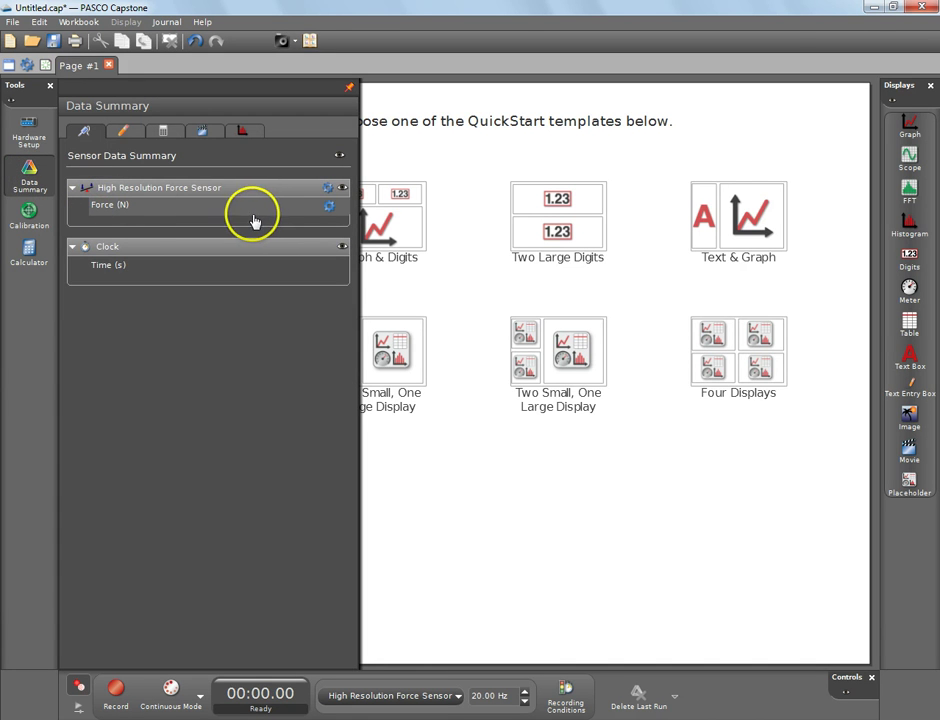
pyautogui.click(327, 208)
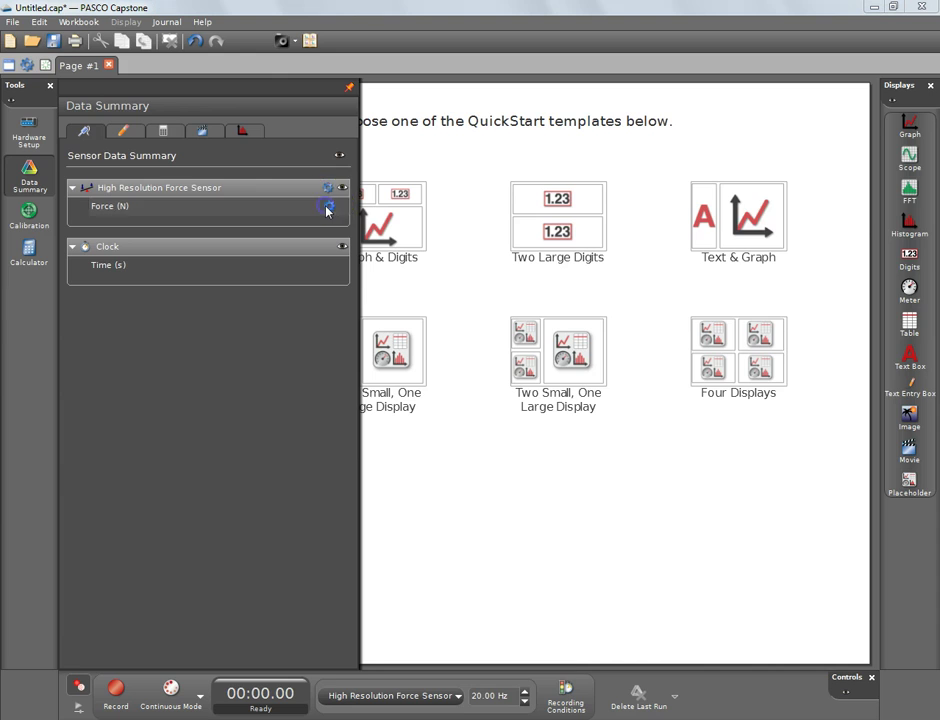
pyautogui.click(388, 247)
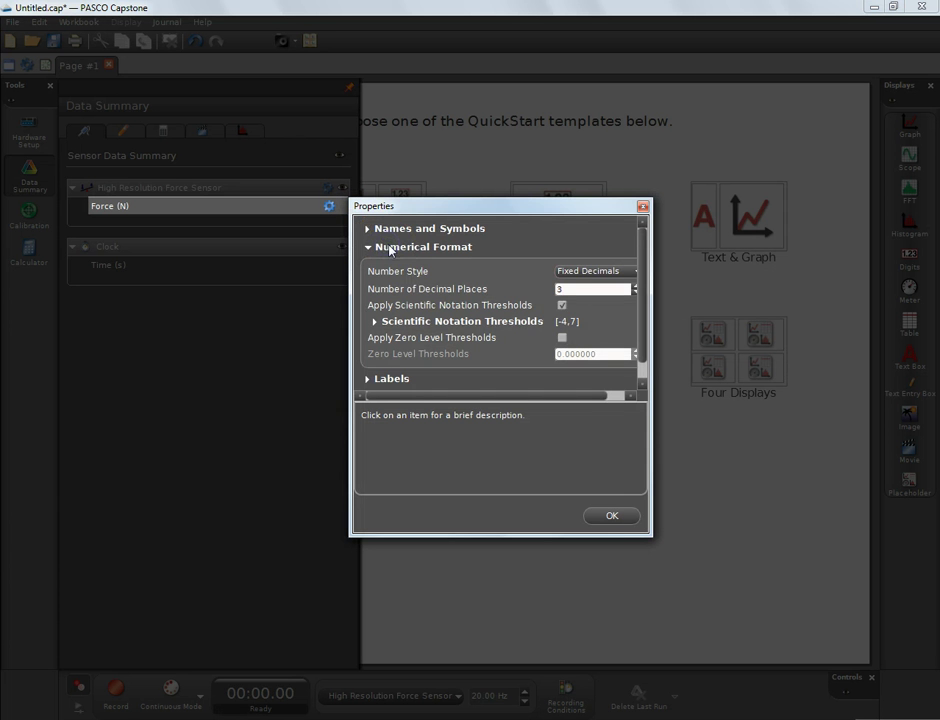
pyautogui.click(562, 289)
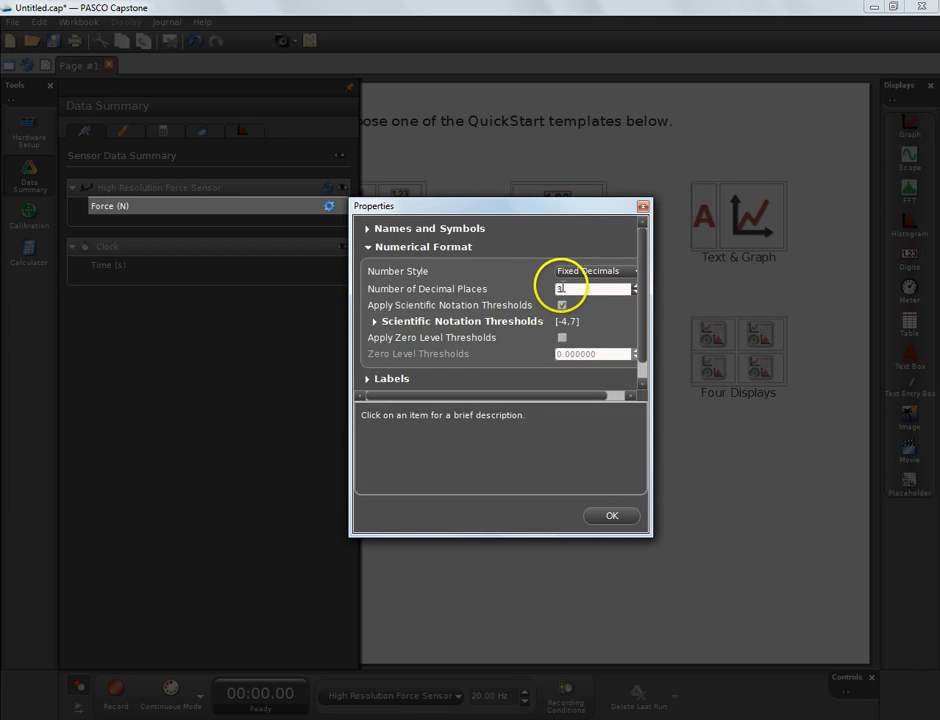
pyautogui.press('BackSpace')
pyautogui.write('2')
pyautogui.click(562, 304)
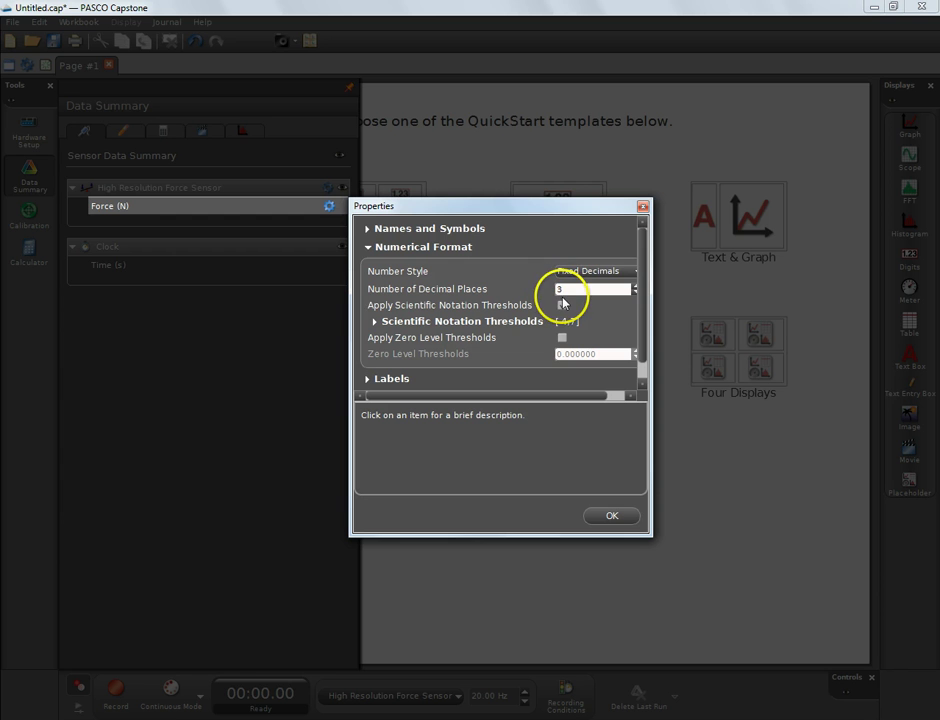
pyautogui.click(562, 304)
pyautogui.click(562, 287)
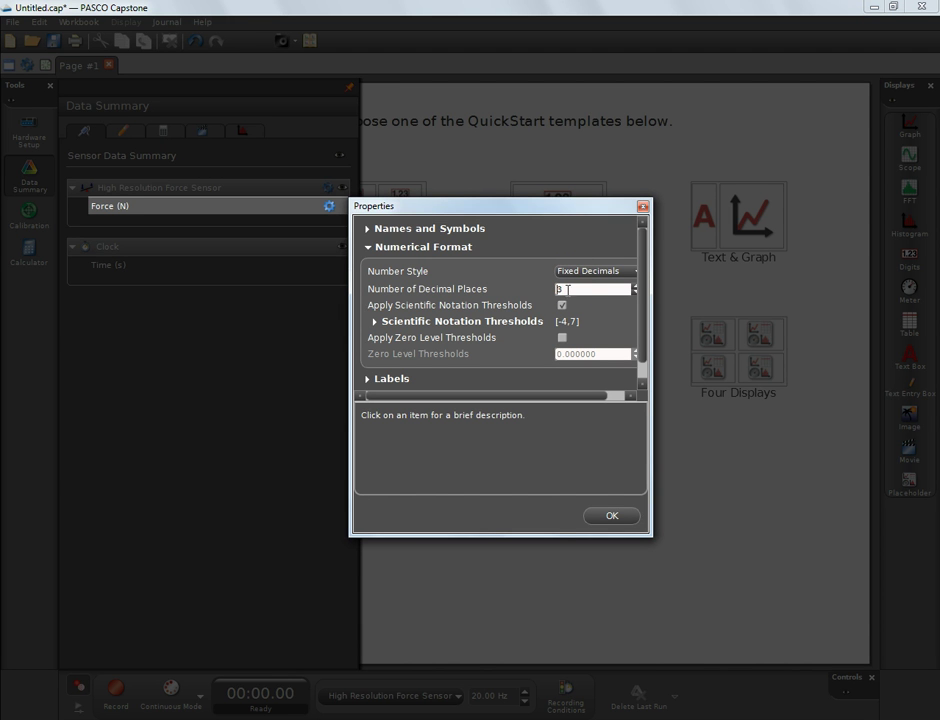
pyautogui.click(635, 294)
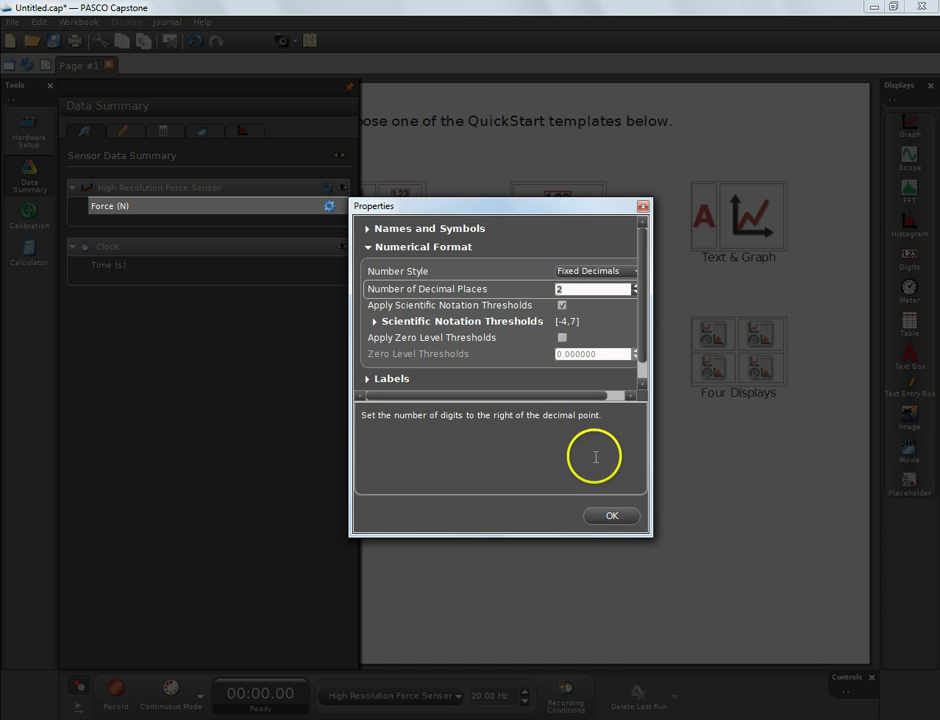
pyautogui.click(606, 514)
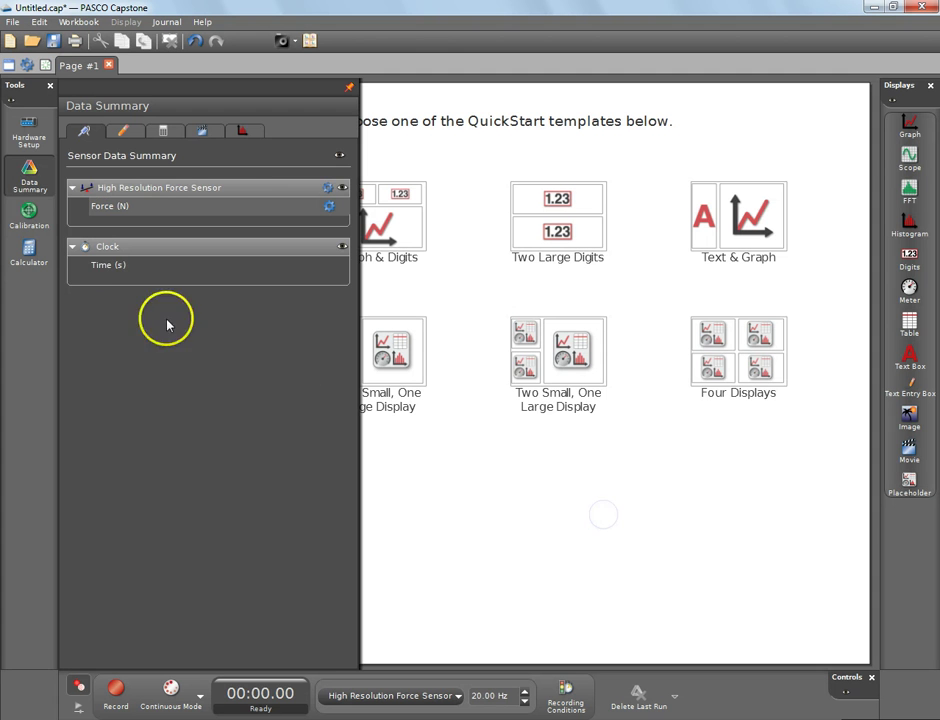
# Step: Apply the Table & Graph layout and shrink the table into the lower page
pyautogui.click(20, 182)
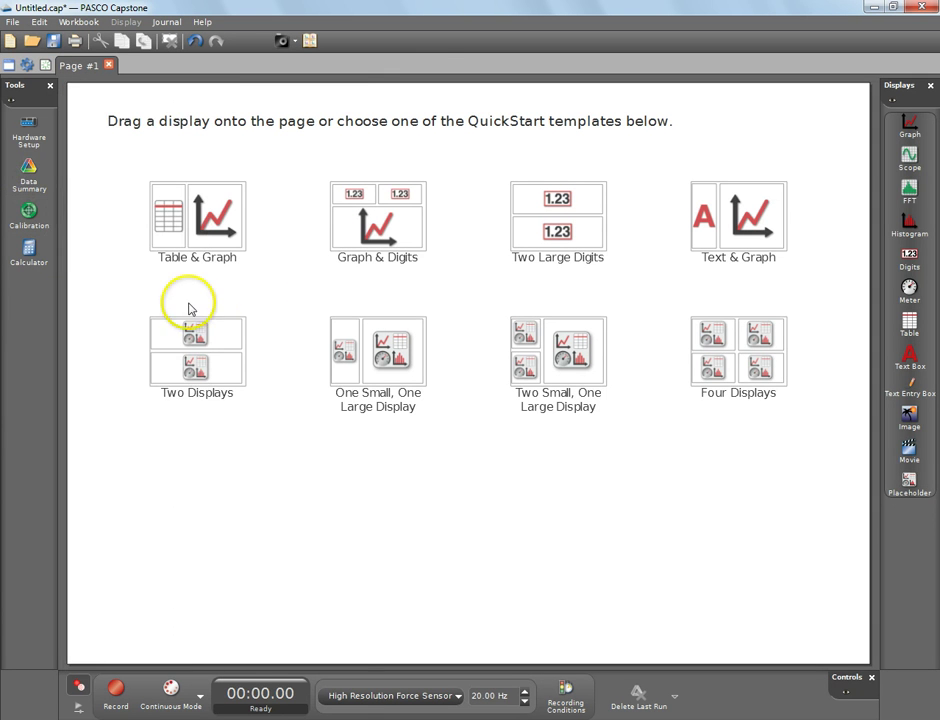
pyautogui.click(210, 232)
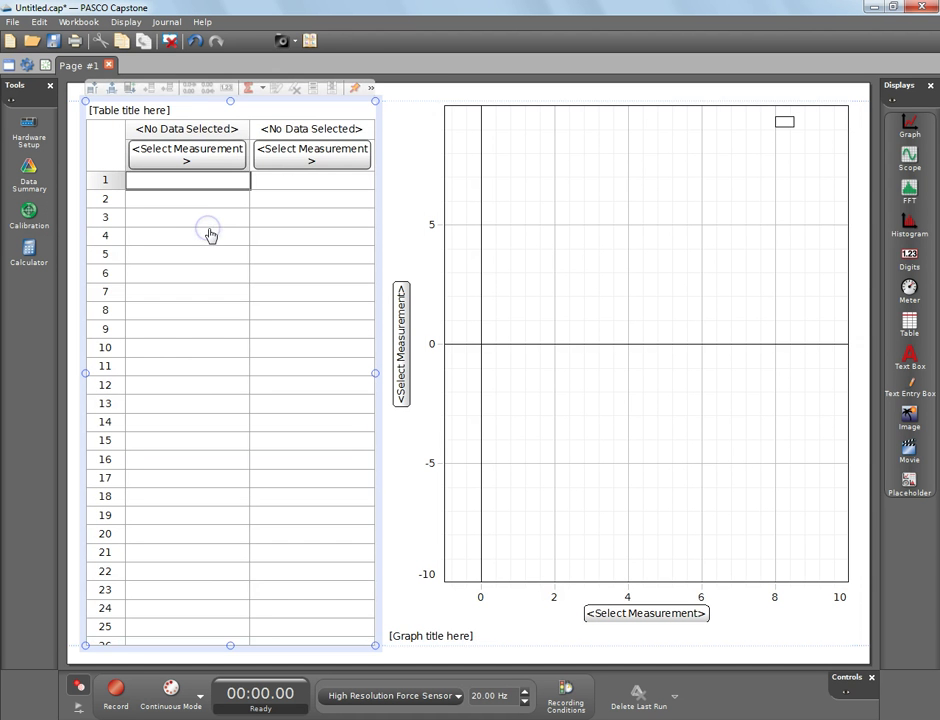
pyautogui.moveTo(228, 104); pyautogui.dragTo(244, 283)
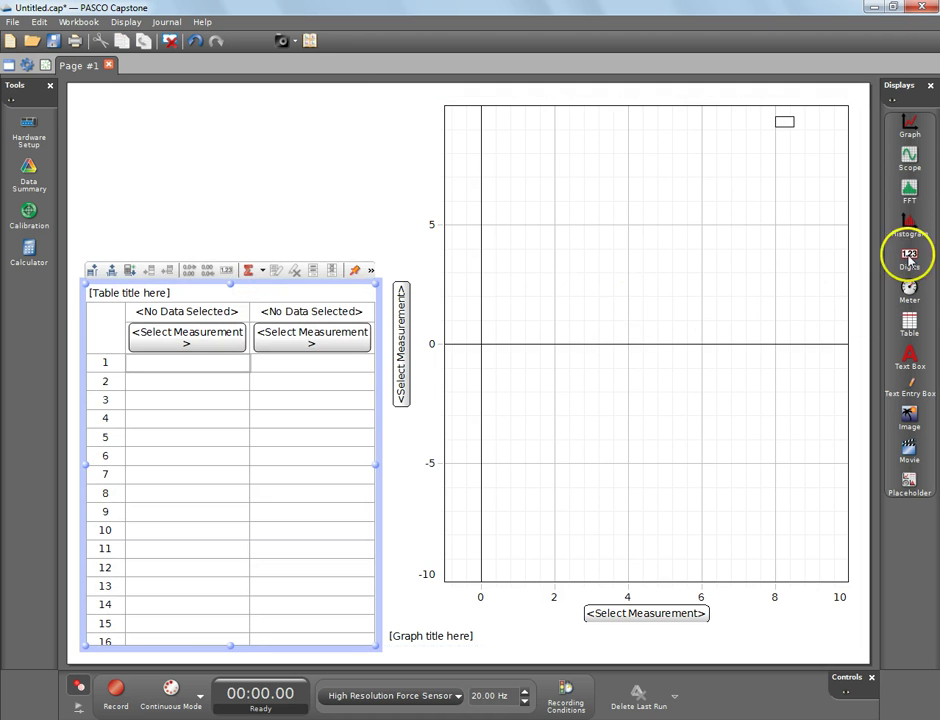
# Step: Add a Force (N) digits readout above the table and start recording
pyautogui.moveTo(909, 258); pyautogui.dragTo(247, 173)
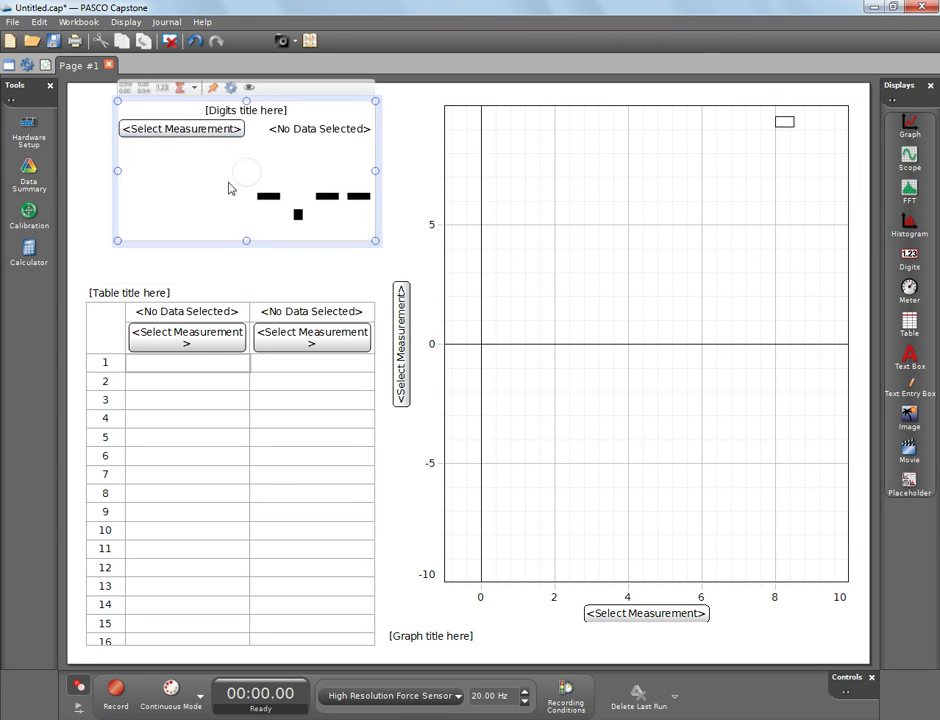
pyautogui.click(191, 131)
pyautogui.click(195, 186)
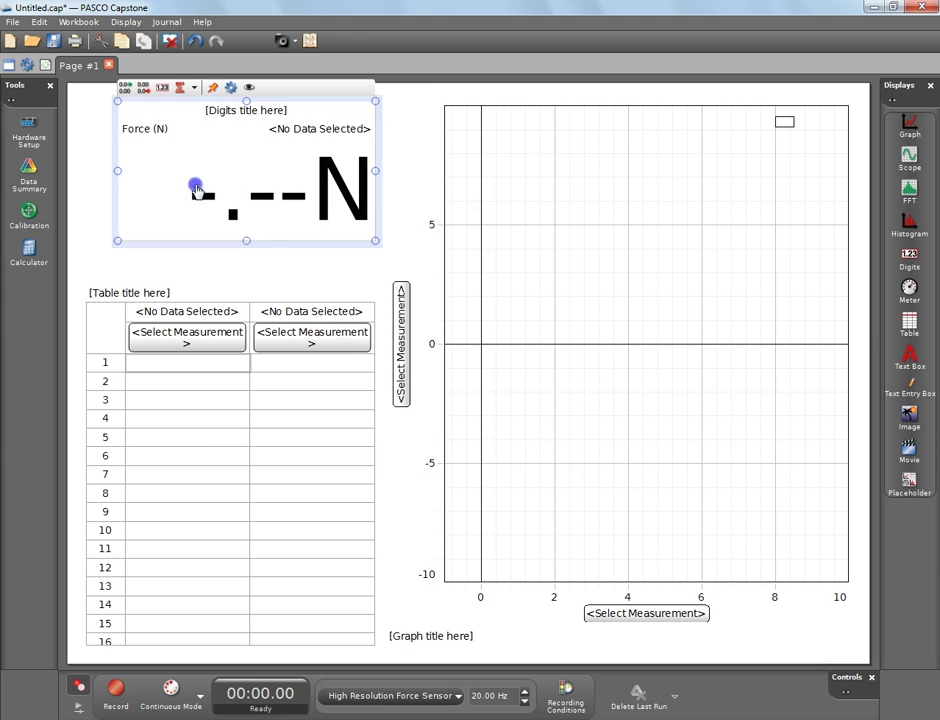
pyautogui.moveTo(203, 434)
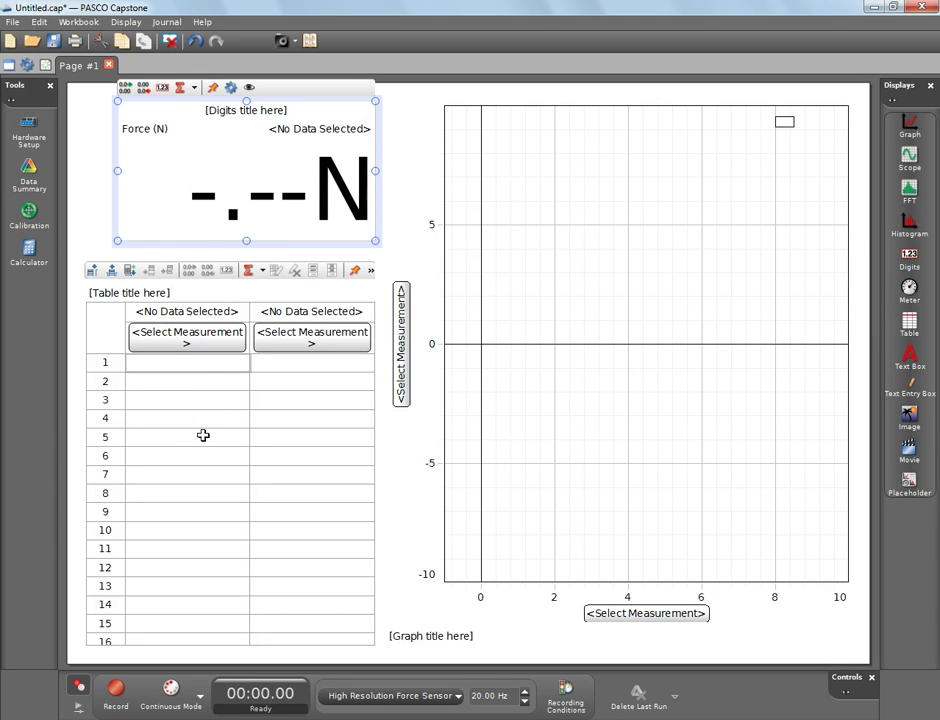
pyautogui.click(116, 692)
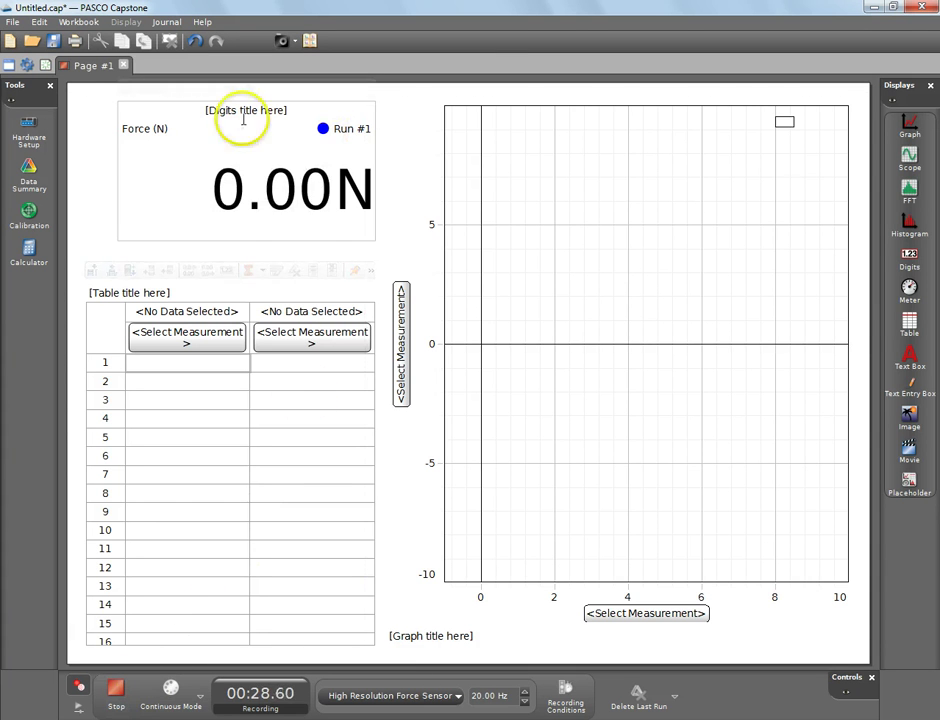
# Step: Pin the Digits, Table and Graph toolbars open, then stop Run #1 at 00:38.11
pyautogui.moveTo(285, 224)
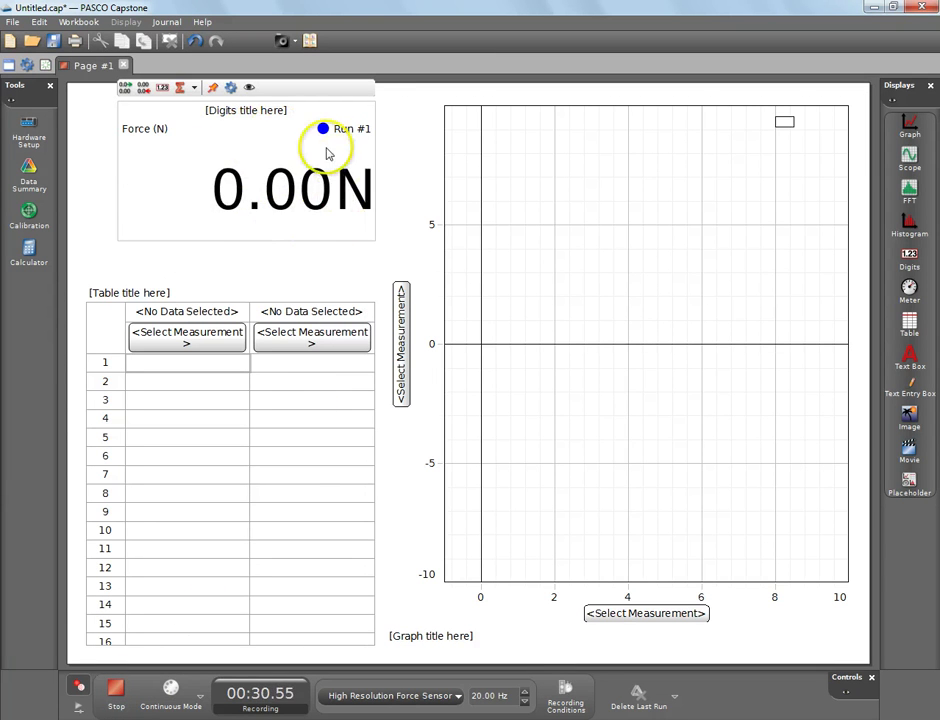
pyautogui.click(212, 88)
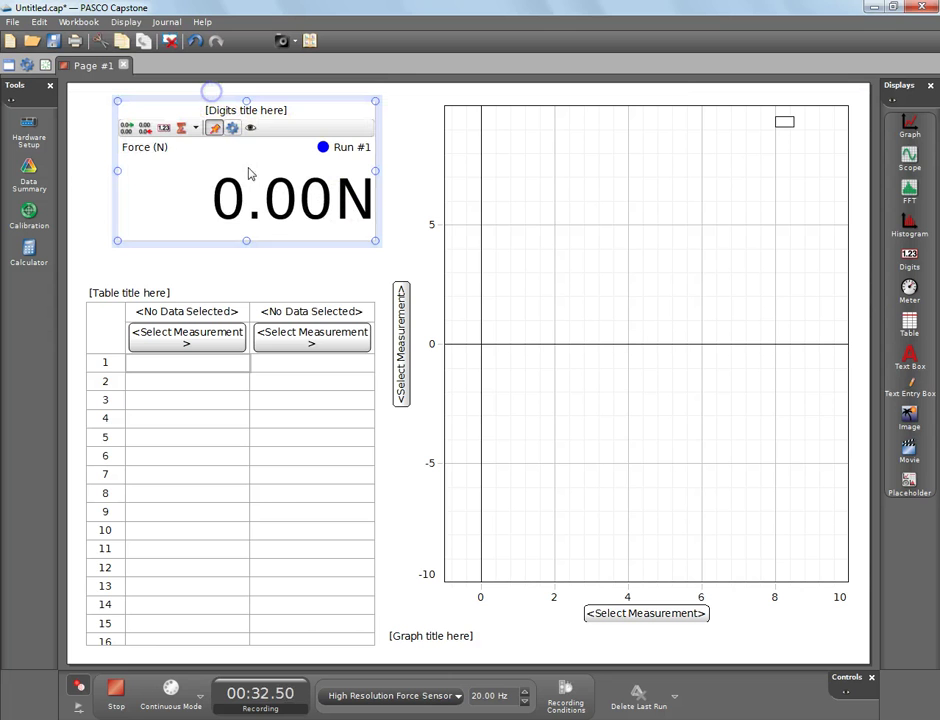
pyautogui.moveTo(306, 344)
pyautogui.click(354, 271)
pyautogui.moveTo(797, 140)
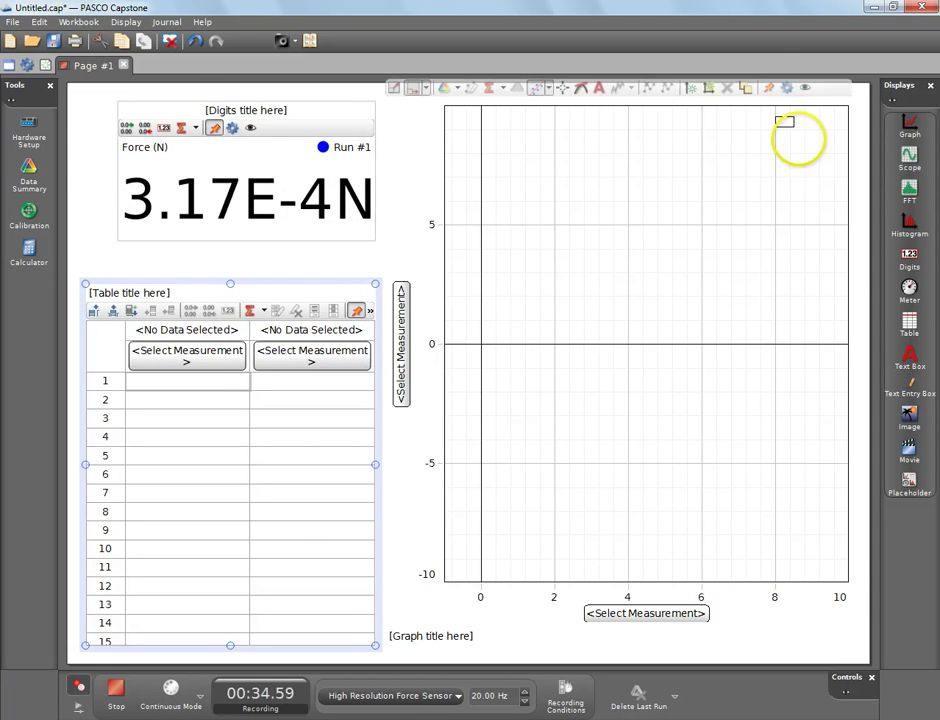
pyautogui.click(769, 89)
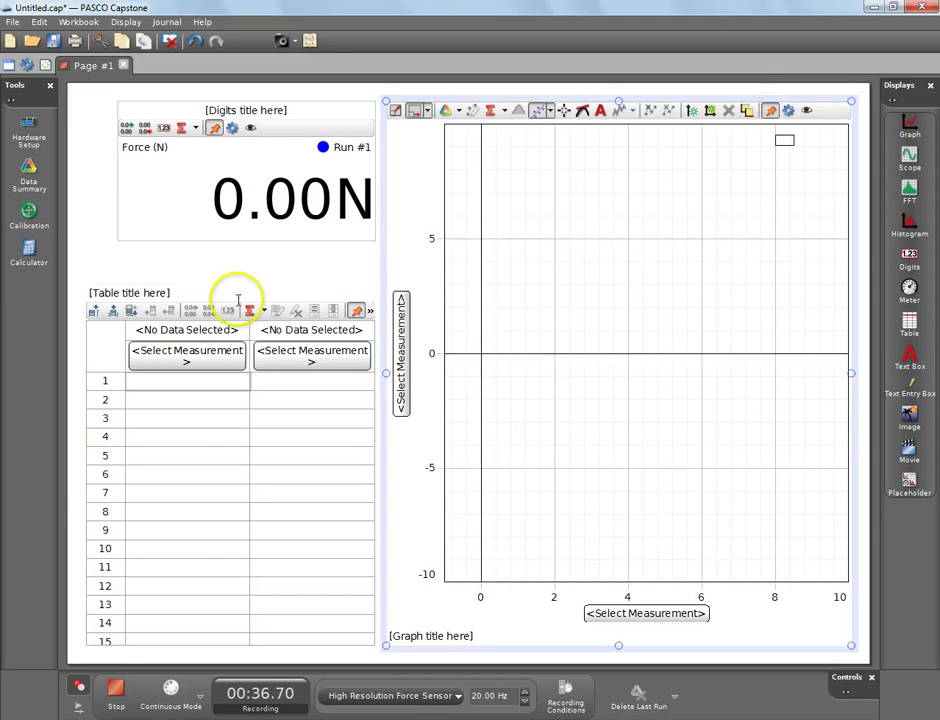
pyautogui.click(116, 690)
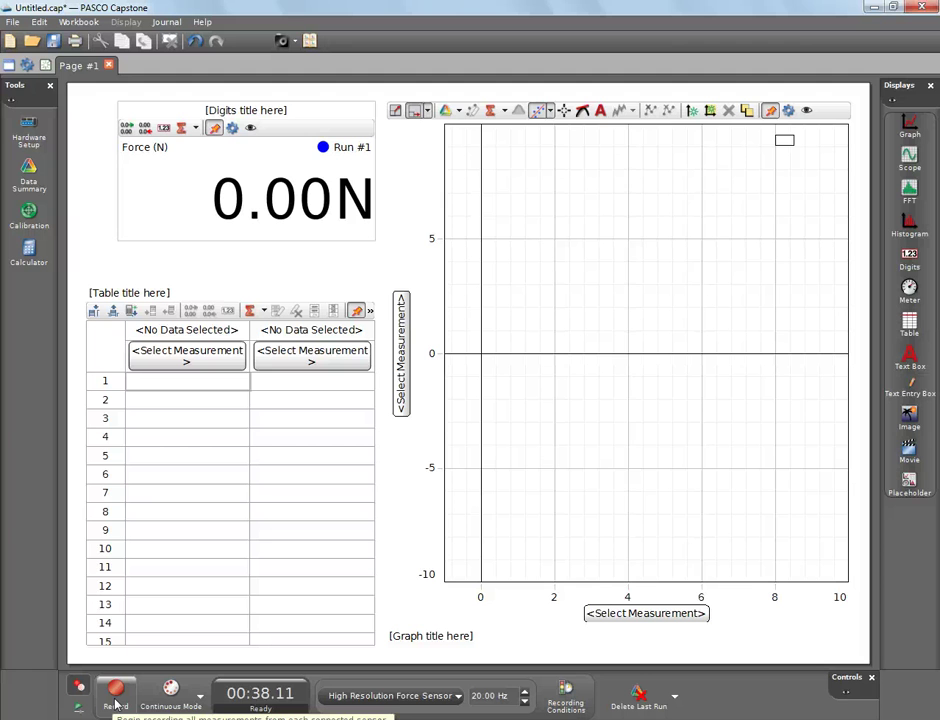
# Step: Start recording Run #2 of force data with the Record button
pyautogui.click(116, 702)
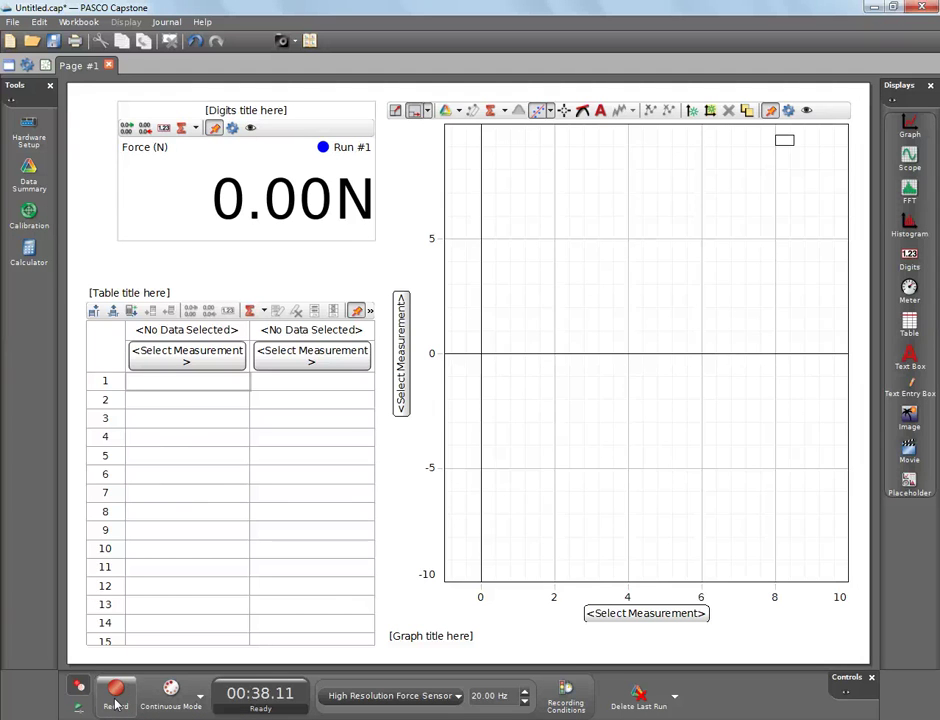
pyautogui.click(116, 702)
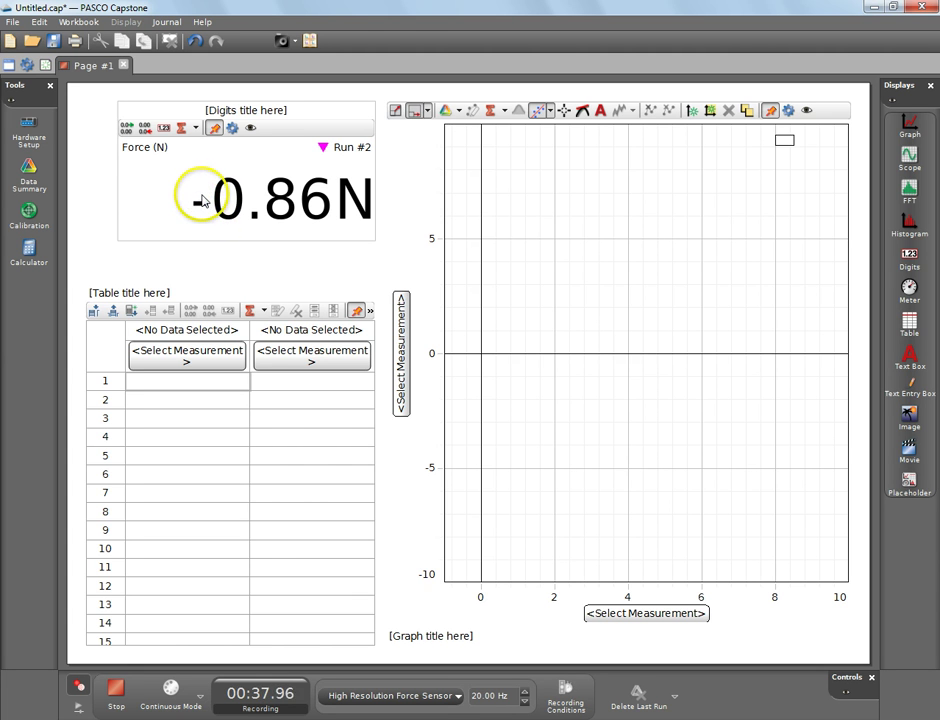
# Step: Enable Change Sign on the force sensor and return from Hardware Setup to the page
pyautogui.click(37, 140)
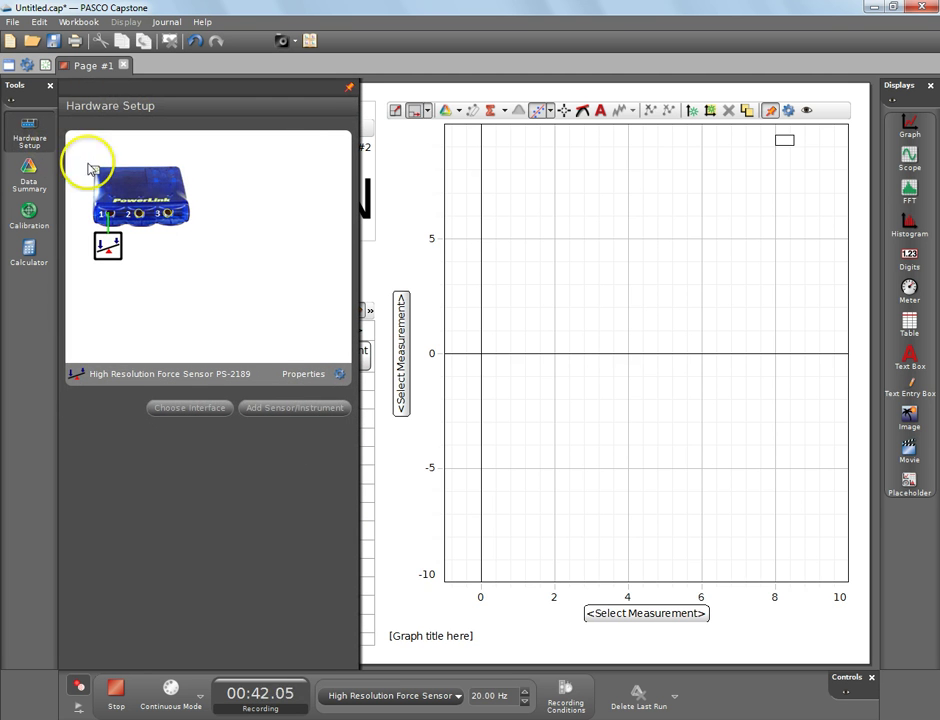
pyautogui.click(110, 249)
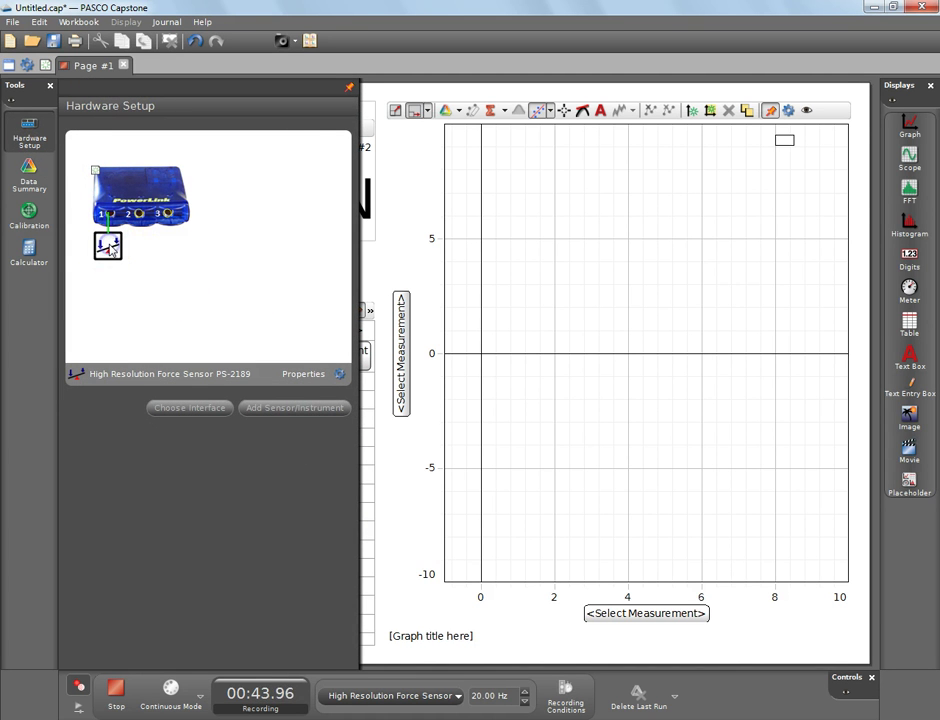
pyautogui.click(340, 375)
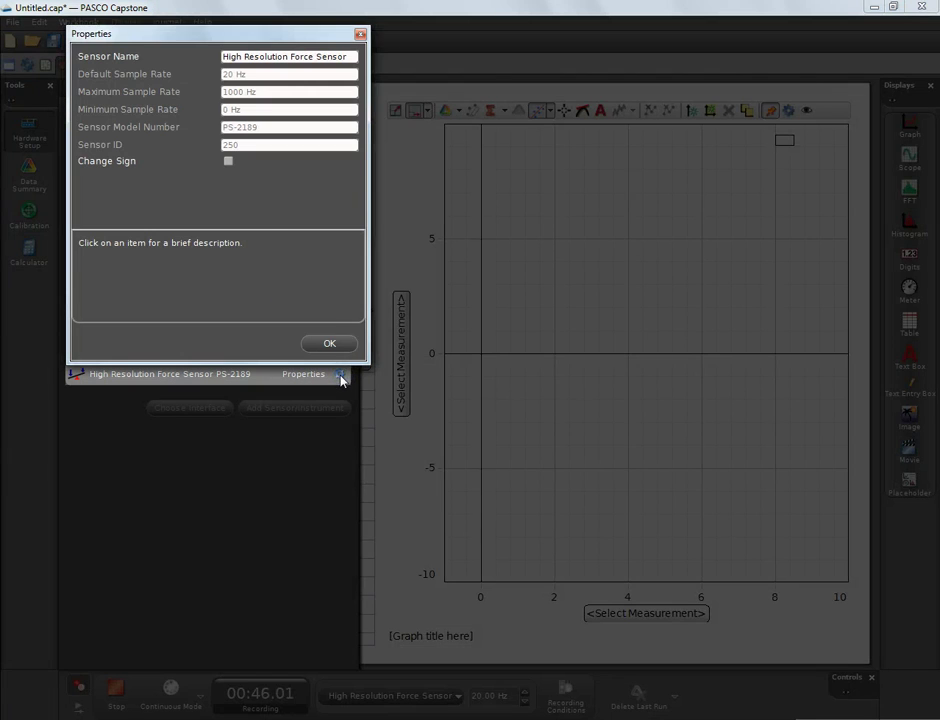
pyautogui.click(229, 161)
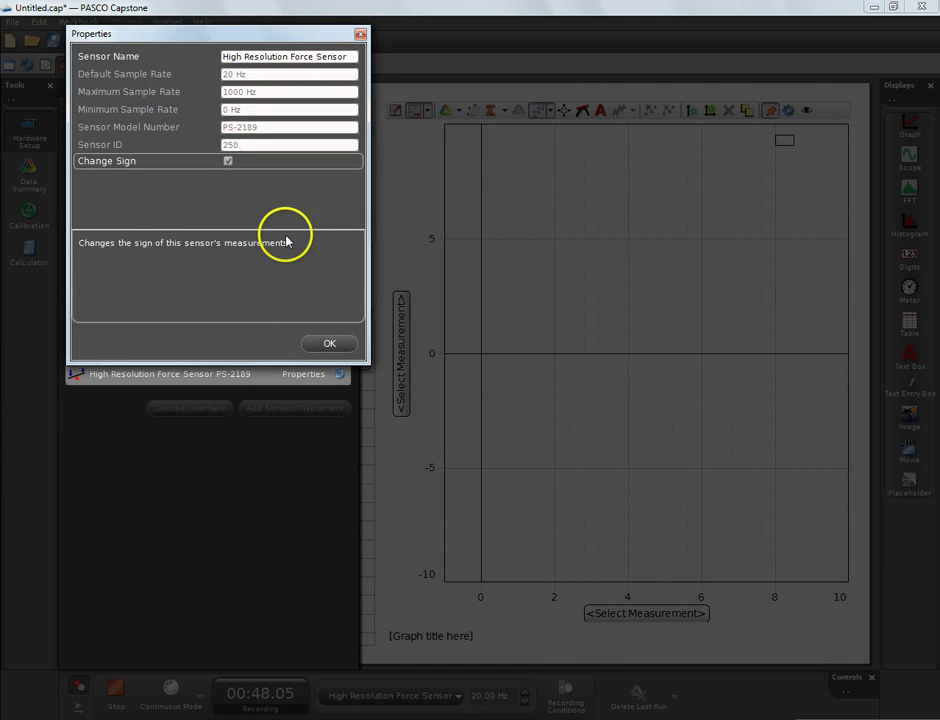
pyautogui.click(329, 343)
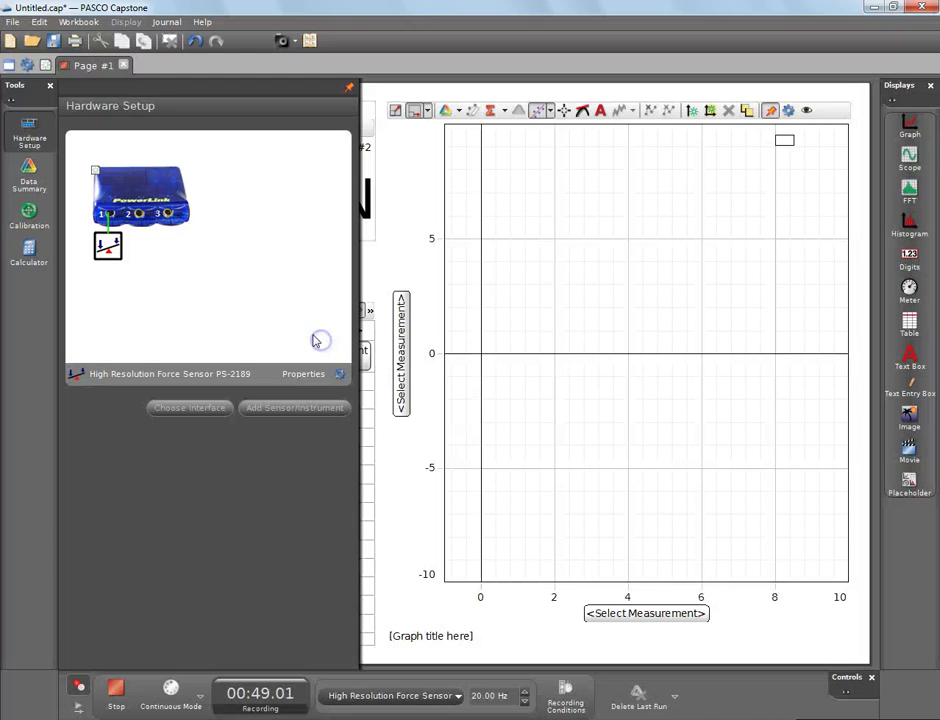
pyautogui.click(29, 138)
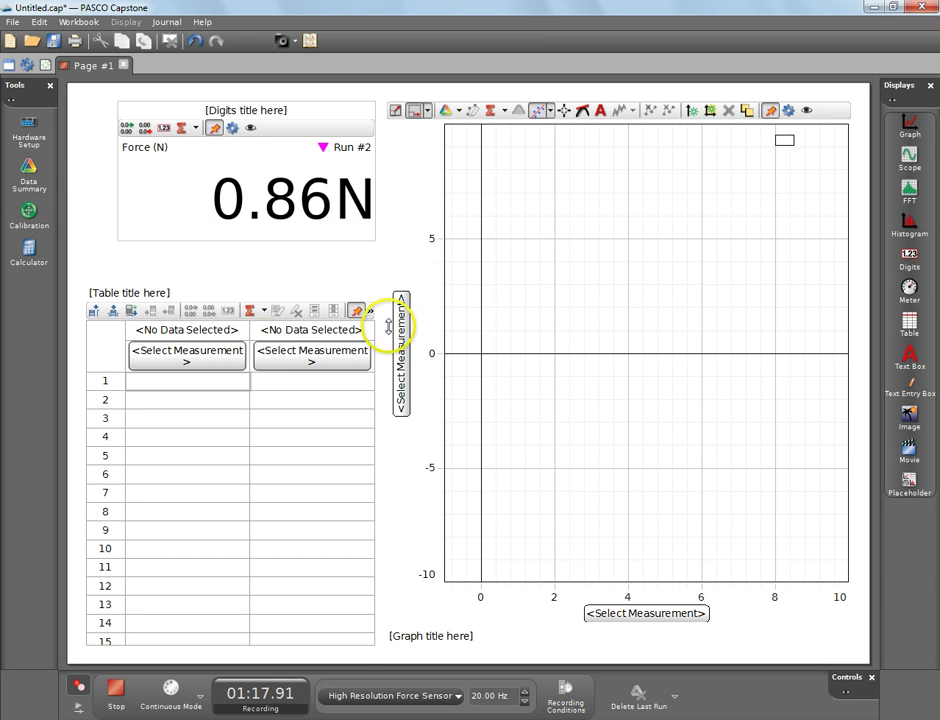
# Step: Show Time (s) and Force (N) in the table and plot Force (N) on the graph
pyautogui.click(196, 353)
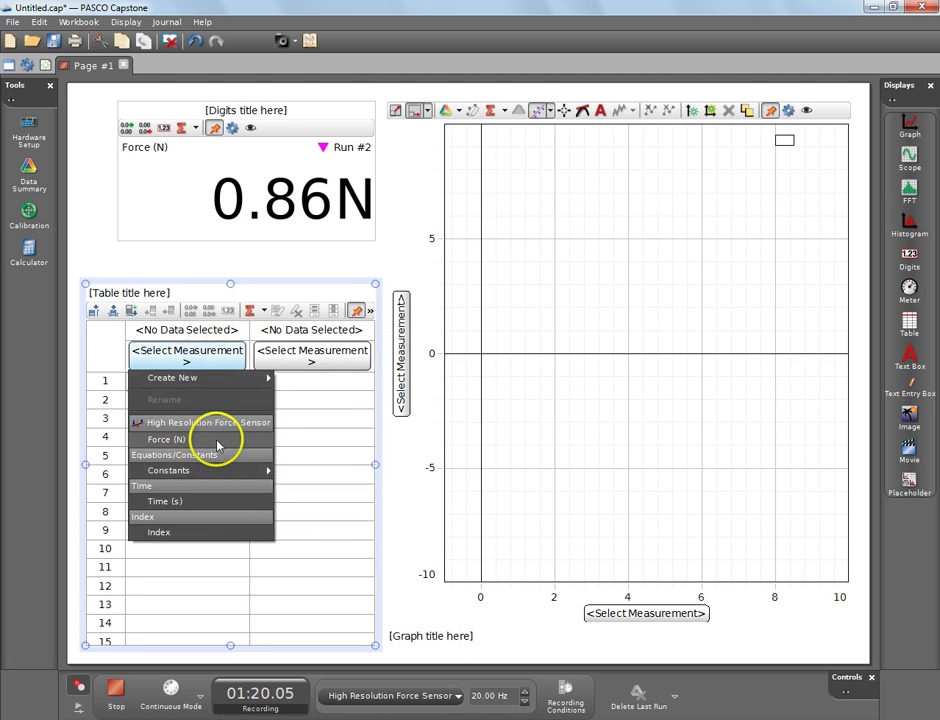
pyautogui.click(218, 503)
pyautogui.click(277, 350)
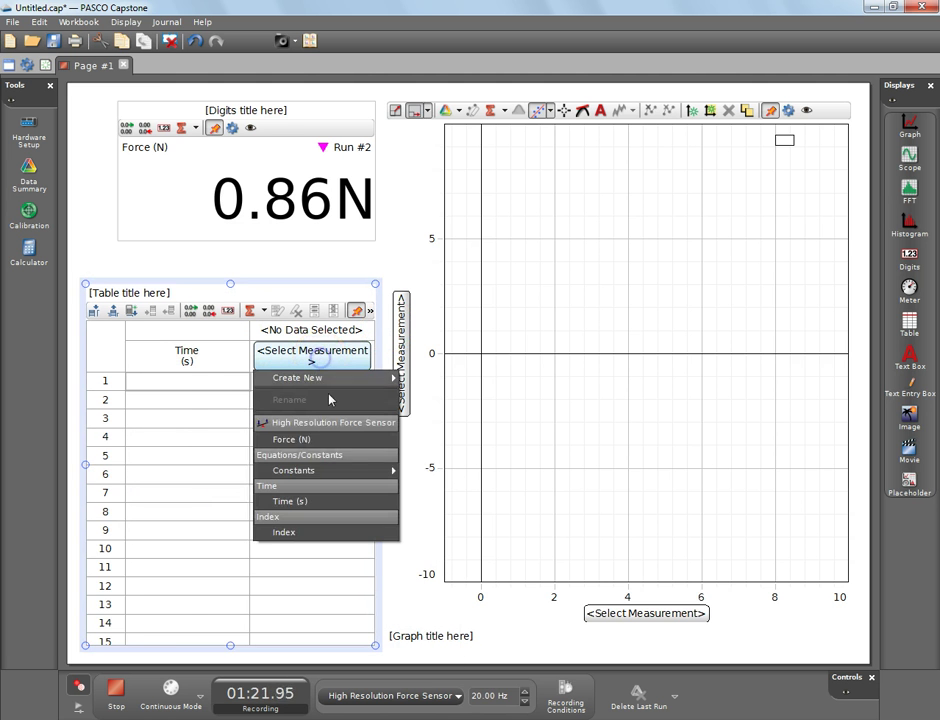
pyautogui.click(273, 440)
pyautogui.click(398, 352)
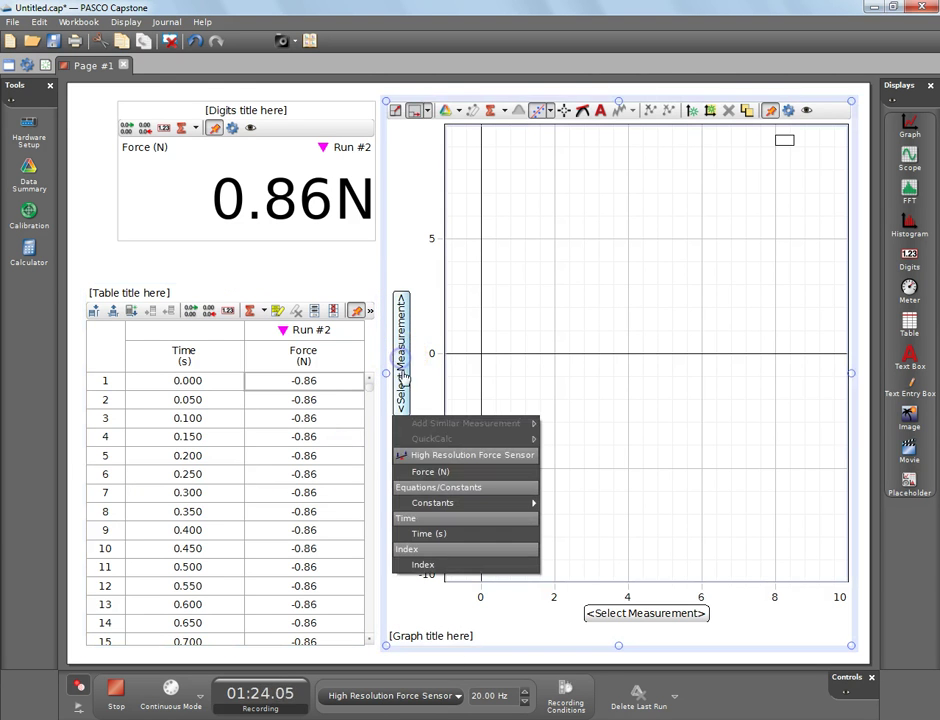
pyautogui.click(439, 473)
pyautogui.click(642, 613)
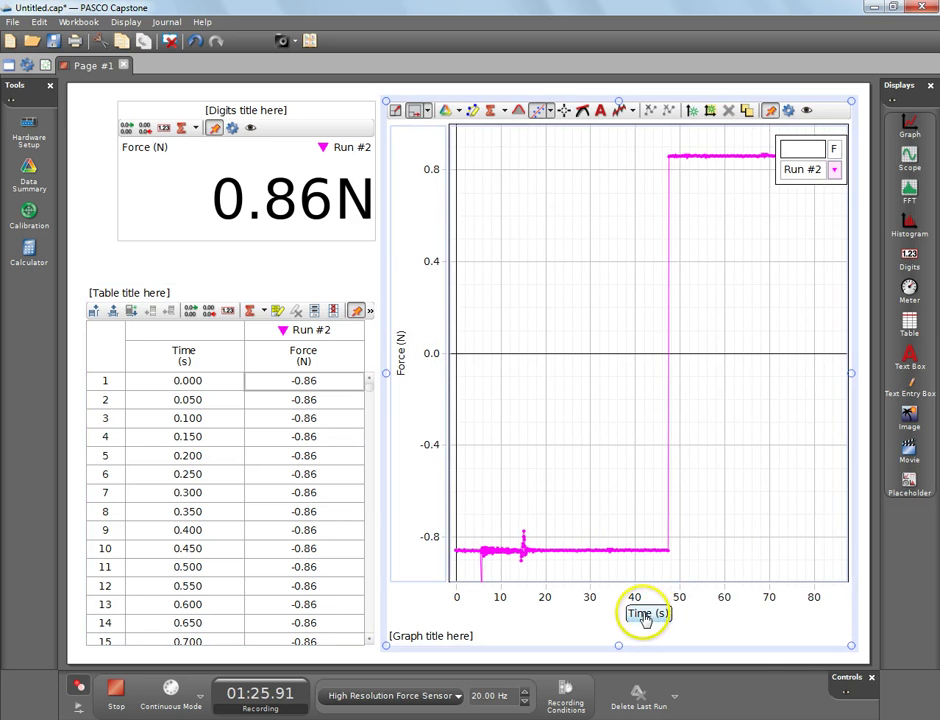
# Step: Stop recording at 01:28.54 and hide Run #2 from the graph
pyautogui.click(115, 688)
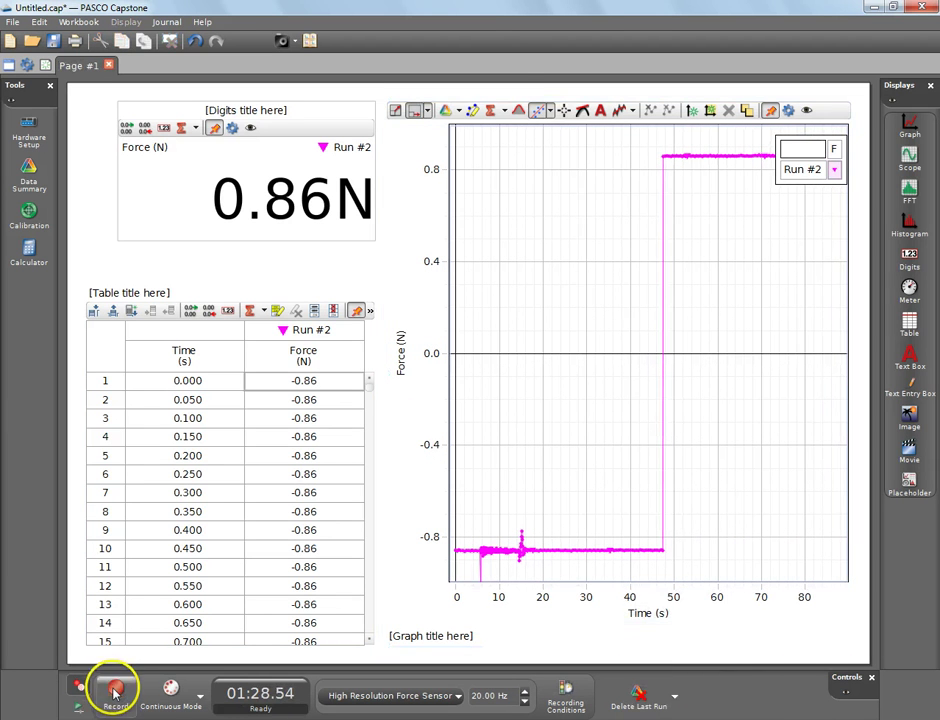
pyautogui.click(459, 111)
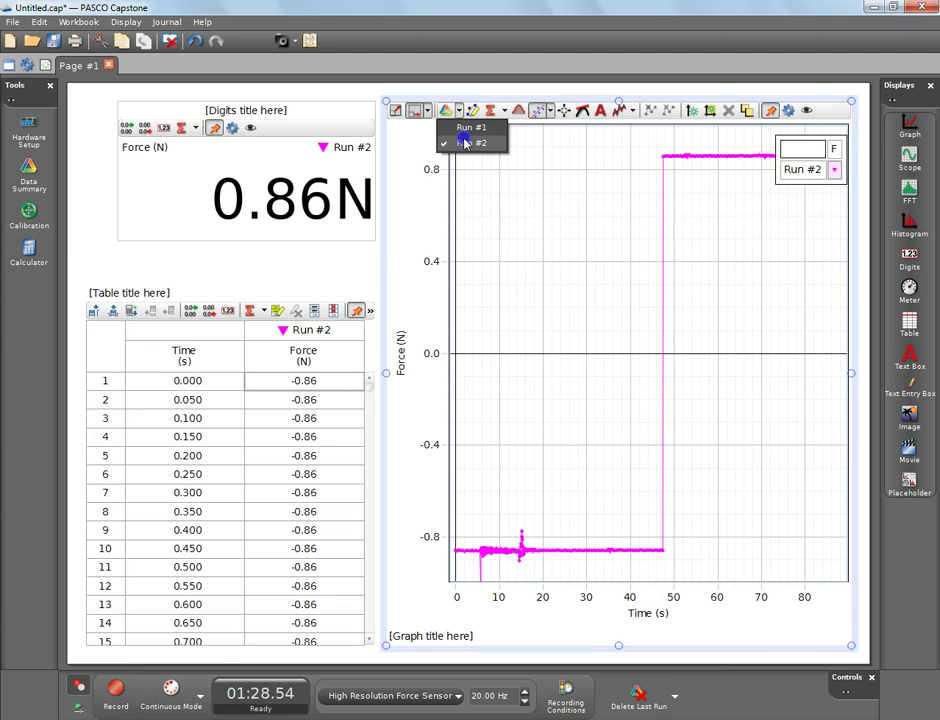
pyautogui.click(455, 142)
pyautogui.click(153, 340)
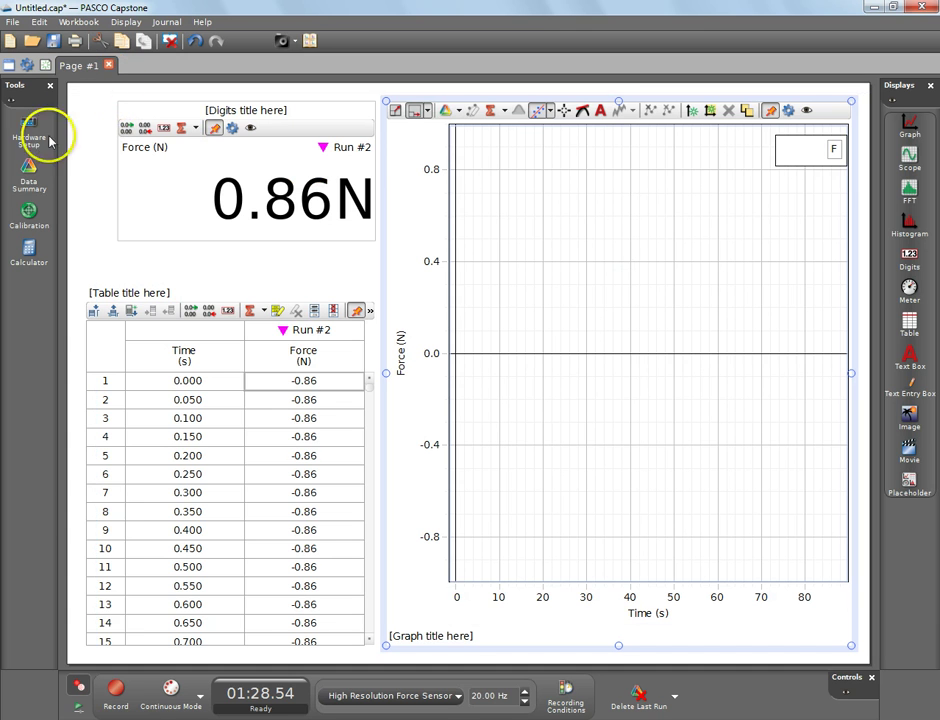
# Step: Record Run #3 of force data, stopping it at 00:16.51
pyautogui.click(121, 704)
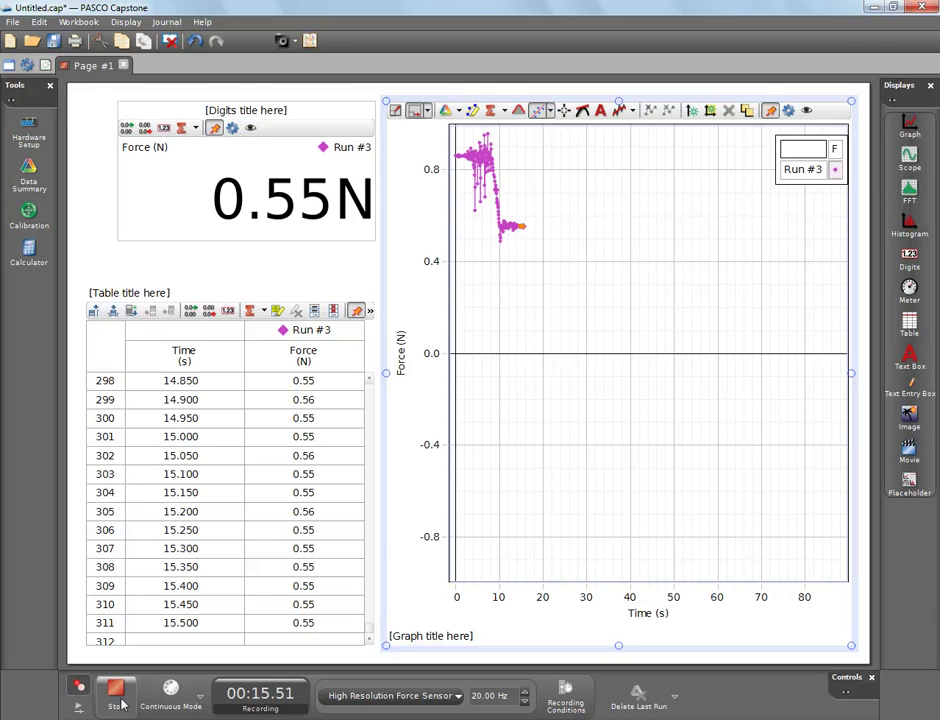
pyautogui.click(118, 700)
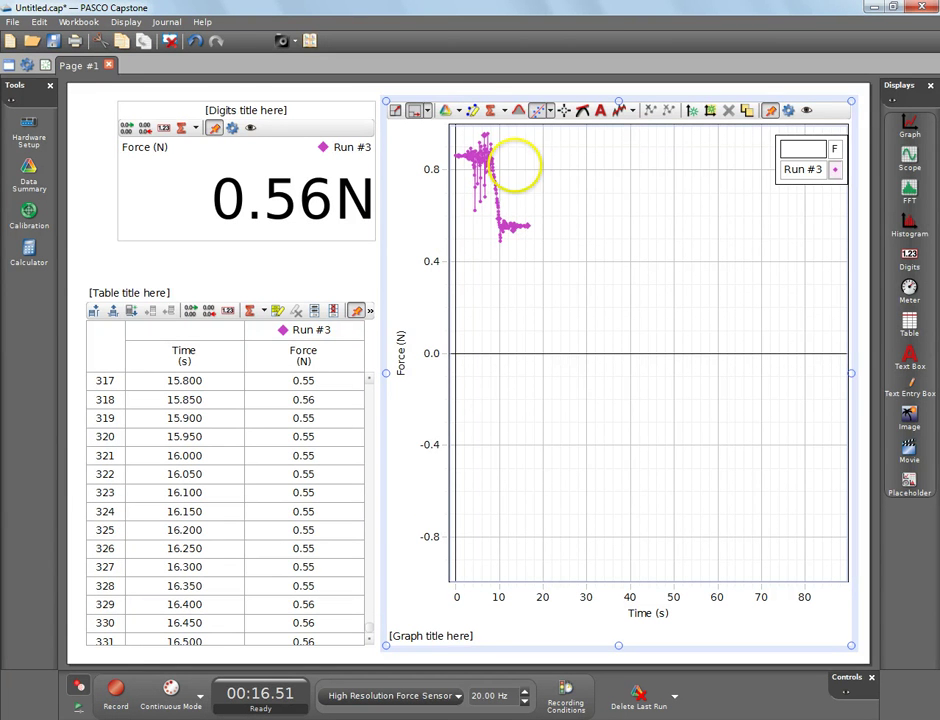
# Step: Scale the graph to fit Run #3 and place a coordinate marker at 1.050 s, 0.86 N
pyautogui.click(395, 112)
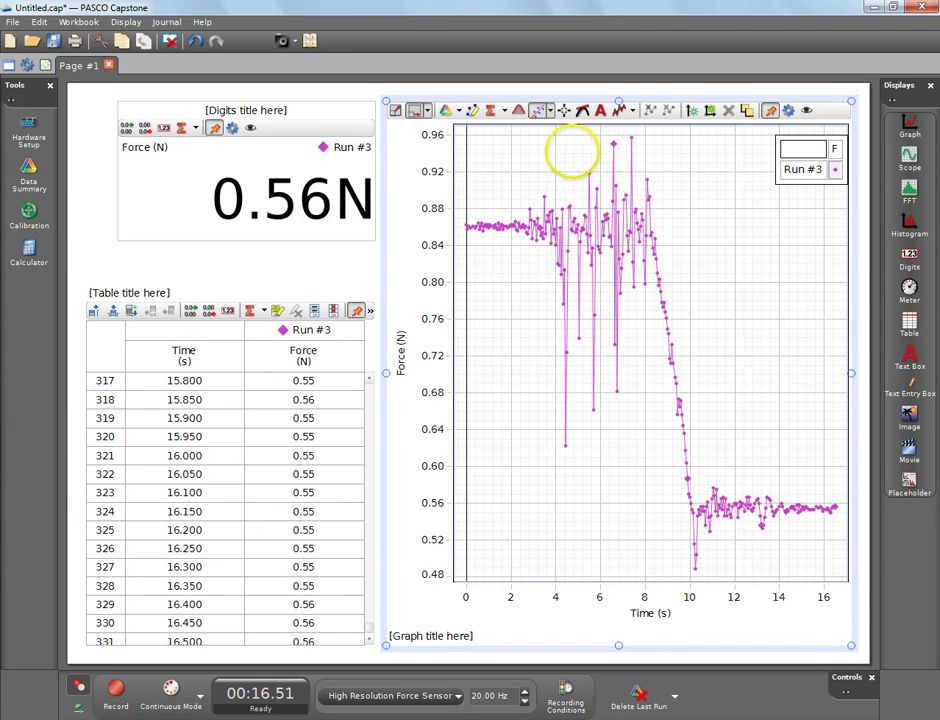
pyautogui.click(565, 115)
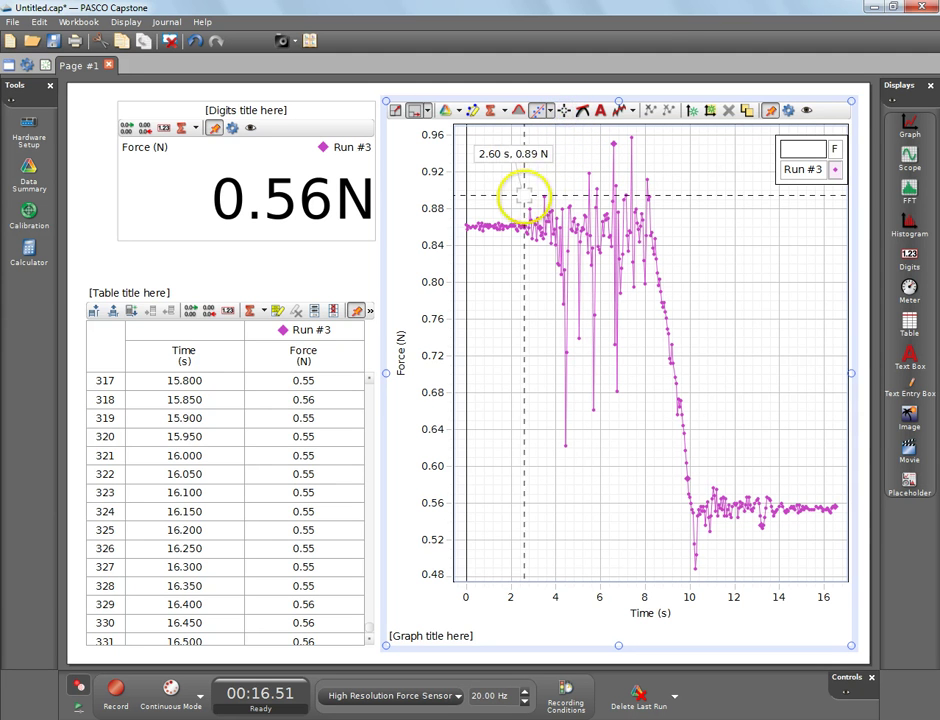
pyautogui.moveTo(524, 196); pyautogui.dragTo(489, 227)
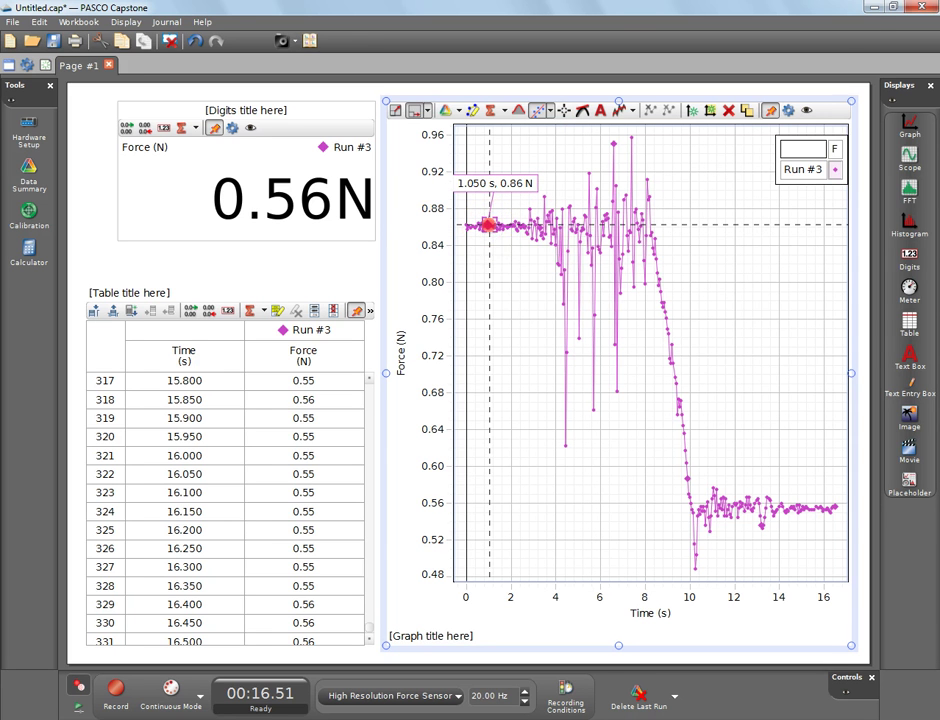
# Step: Add a delta tool from the coordinate marker and stretch its end point to about 13.5 s
pyautogui.rightClick(488, 223)
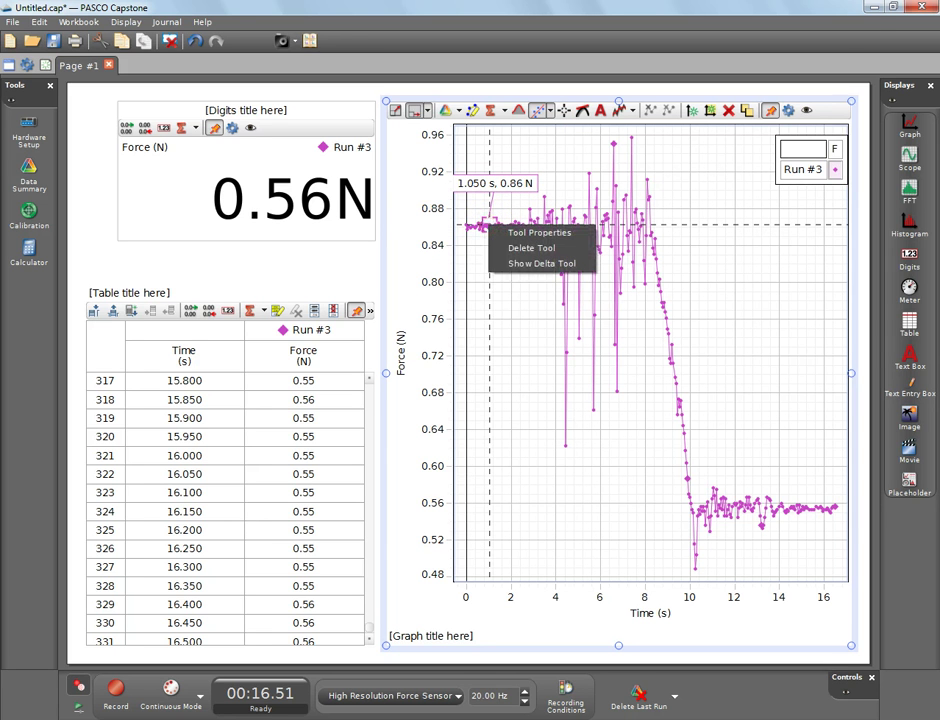
pyautogui.click(528, 264)
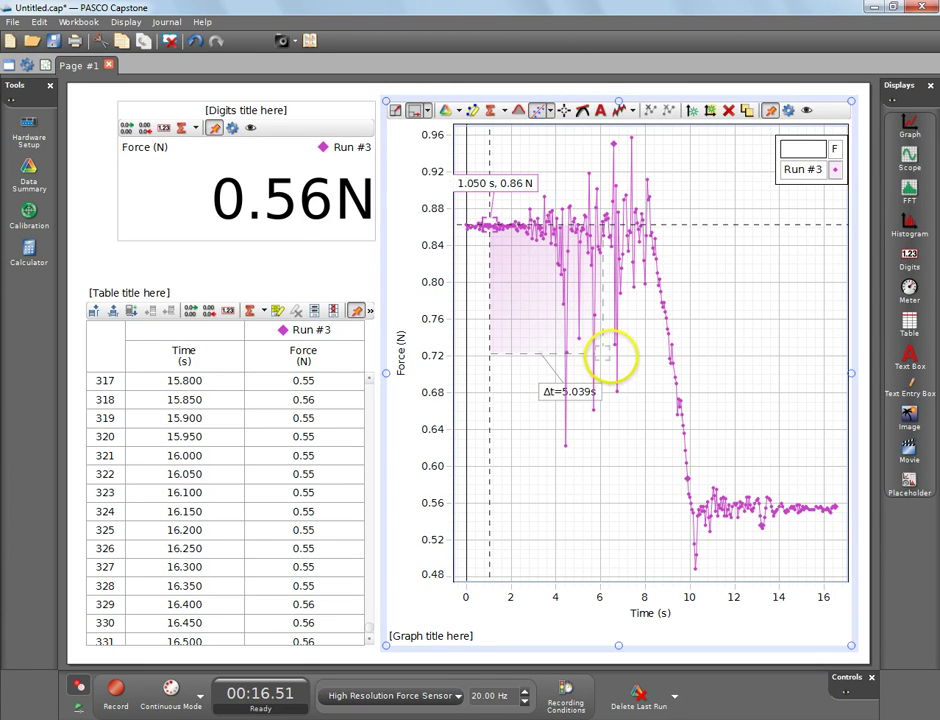
pyautogui.moveTo(603, 352)
pyautogui.mouseDown()
pyautogui.moveTo(619, 470)
pyautogui.moveTo(635, 503)
pyautogui.moveTo(668, 521)
pyautogui.moveTo(775, 534)
pyautogui.moveTo(804, 532)
pyautogui.moveTo(805, 513)
pyautogui.mouseUp()
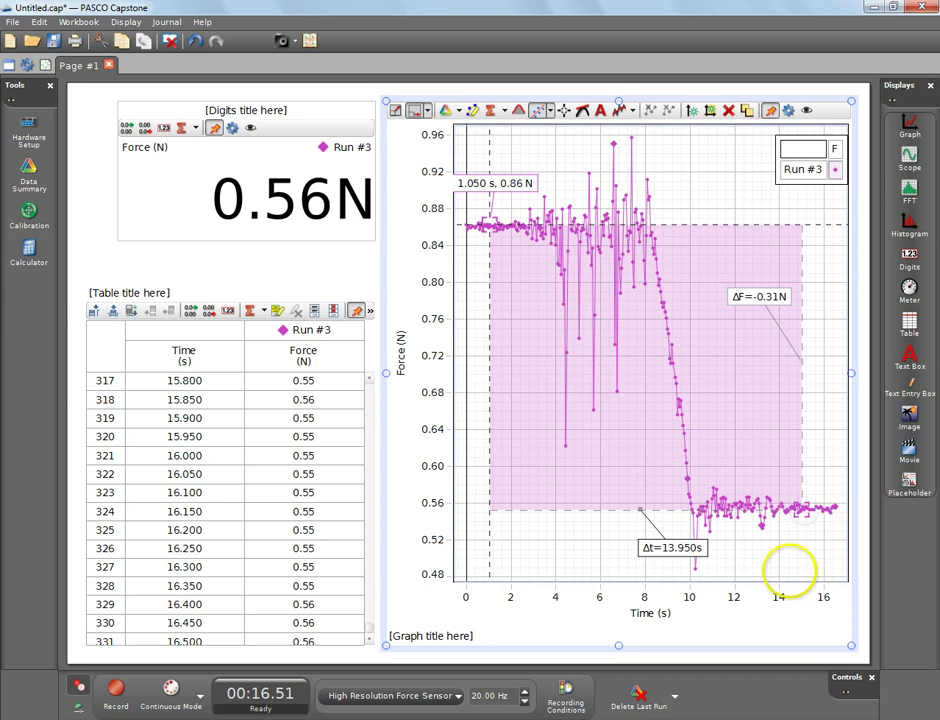
pyautogui.moveTo(801, 510)
pyautogui.mouseDown()
pyautogui.moveTo(821, 504)
pyautogui.moveTo(776, 507)
pyautogui.mouseUp()
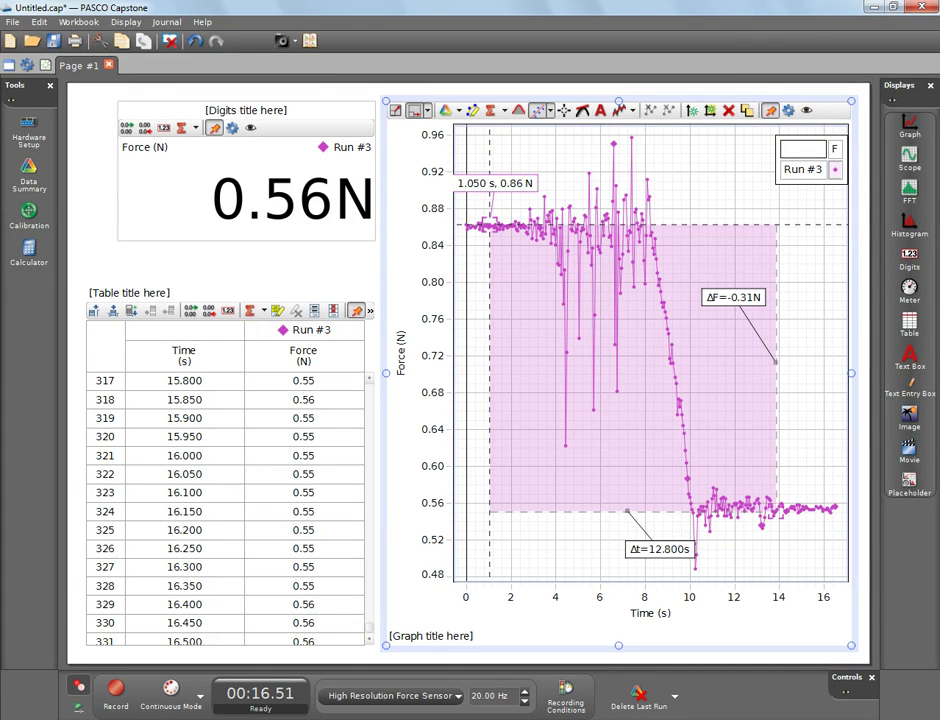
pyautogui.moveTo(776, 510); pyautogui.dragTo(768, 497)
# Step: Step the delta's start point to 2.050 s, reading Δt 11.400 s and ΔF -0.29 N
pyautogui.click(492, 215)
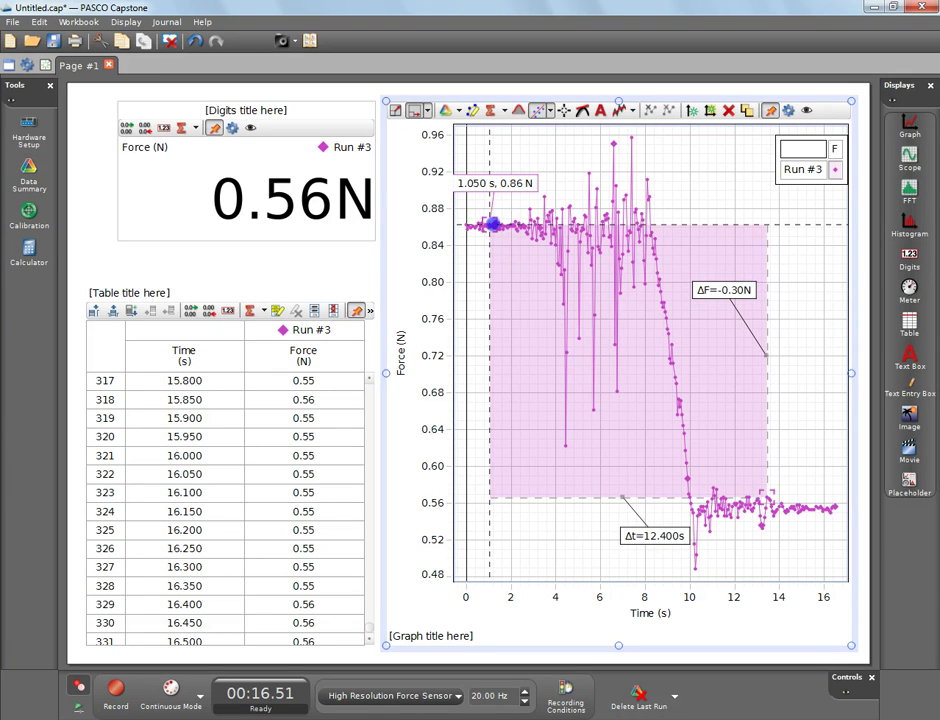
pyautogui.click(518, 250)
pyautogui.press('Right')
pyautogui.press('Right')
pyautogui.press('Right')
pyautogui.press('Right')
pyautogui.press('Right')
pyautogui.press('Right')
pyautogui.press('Right')
pyautogui.press('Right')
pyautogui.press('Right')
pyautogui.press('Right')
pyautogui.press('Right')
pyautogui.press('Right')
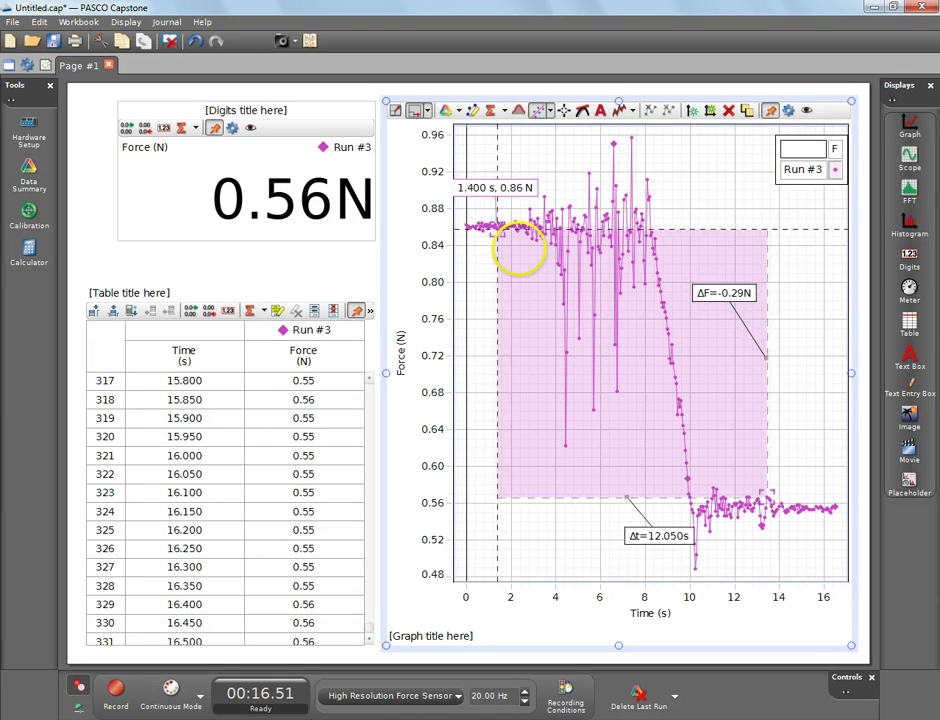
pyautogui.press('Right')
pyautogui.press('Right')
pyautogui.press('Right')
pyautogui.press('Right')
pyautogui.press('Right')
pyautogui.press('Right')
pyautogui.press('Right')
pyautogui.press('Right')
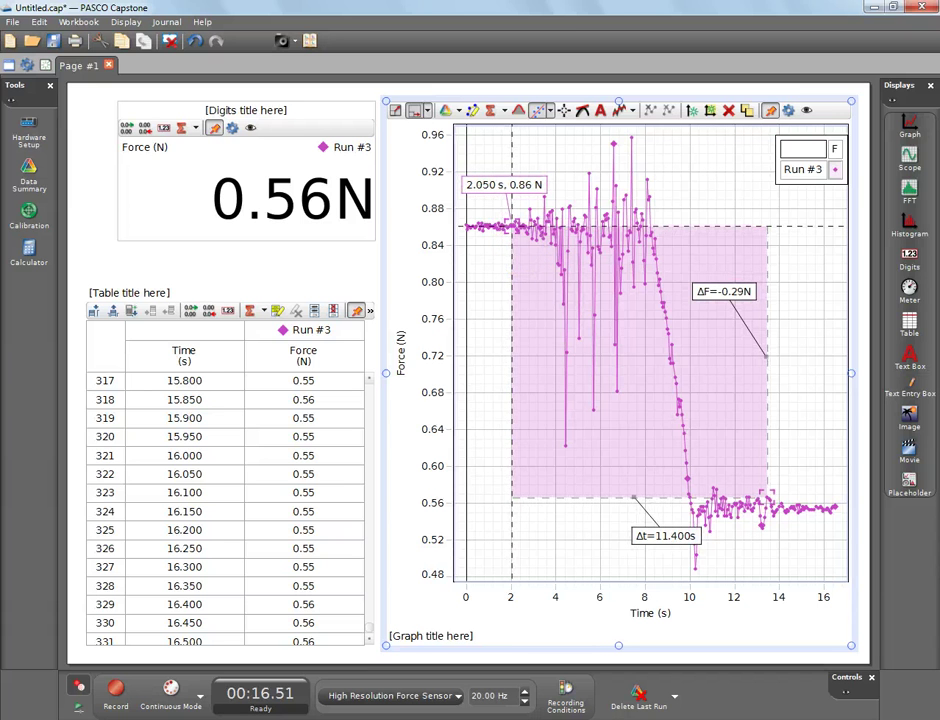
# Step: Delete the delta measurement and highlight a range of the force data
pyautogui.click(516, 231)
pyautogui.press('Delete')
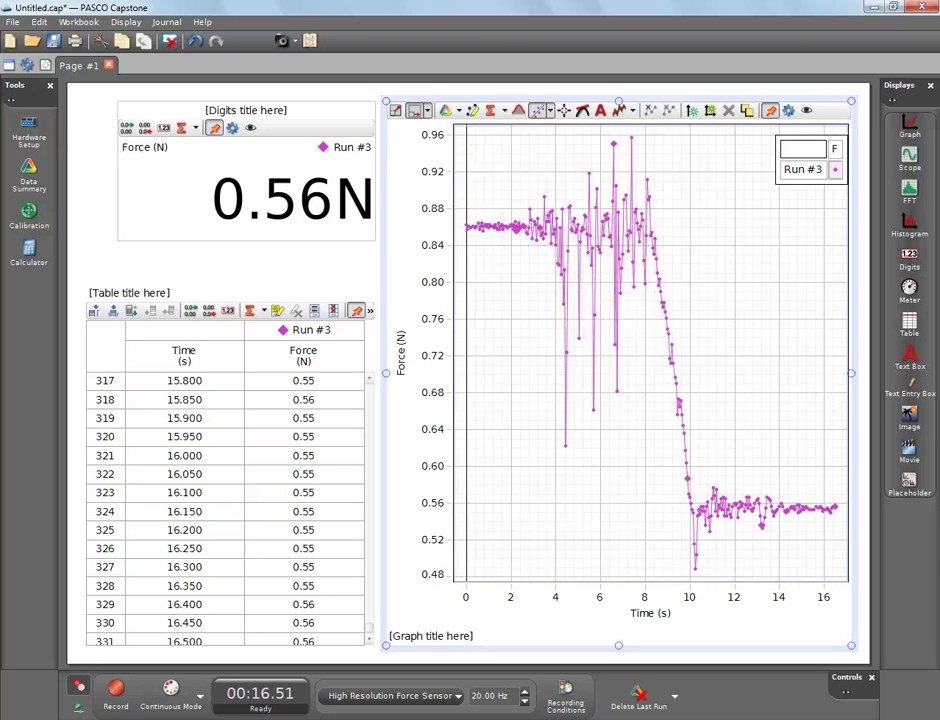
pyautogui.click(470, 110)
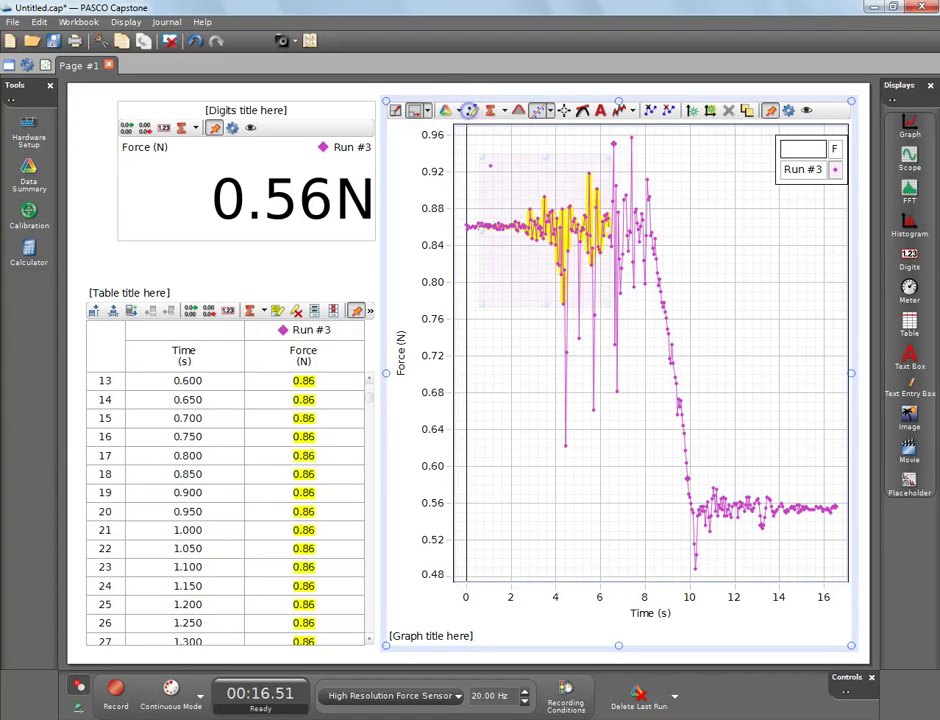
pyautogui.moveTo(527, 210); pyautogui.dragTo(516, 211)
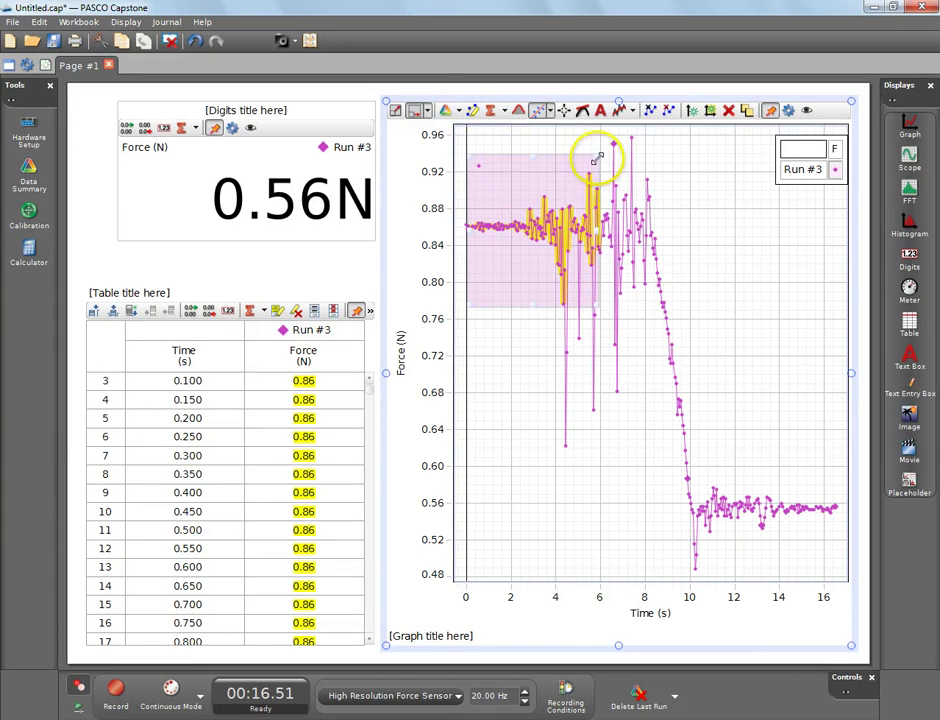
pyautogui.moveTo(588, 156); pyautogui.dragTo(511, 172)
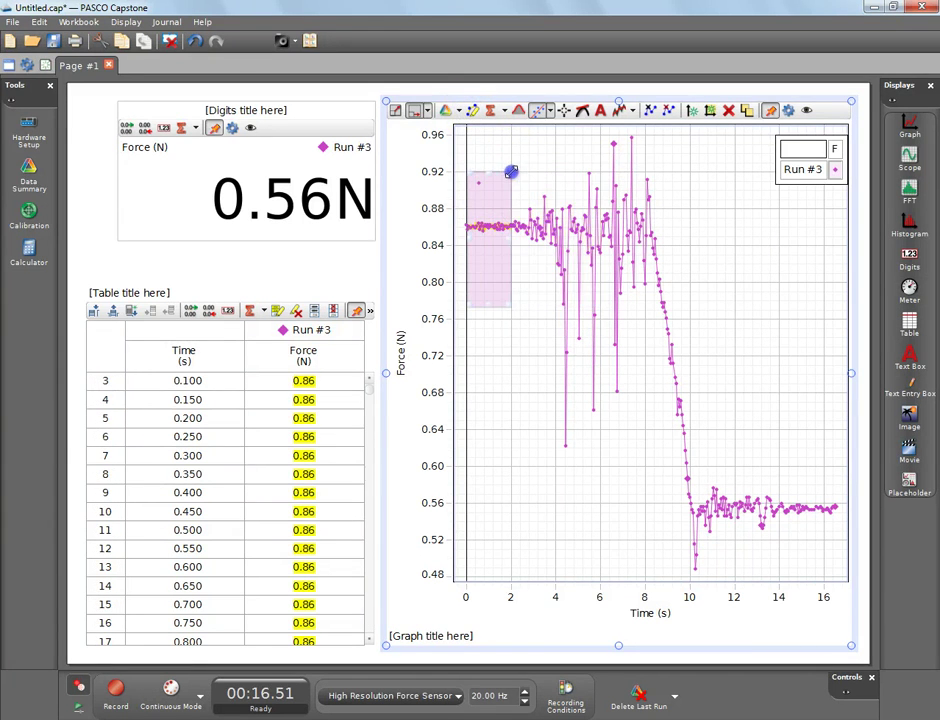
# Step: Show the Mean of the highlighted force data, 0.55 N, and rescale the force axis
pyautogui.click(505, 110)
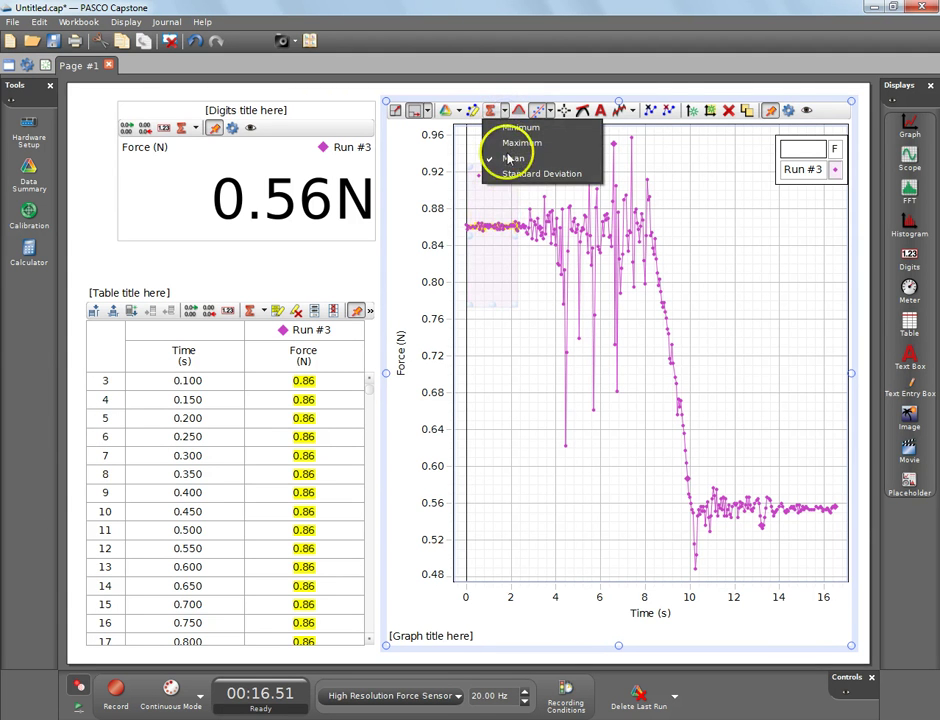
pyautogui.click(491, 111)
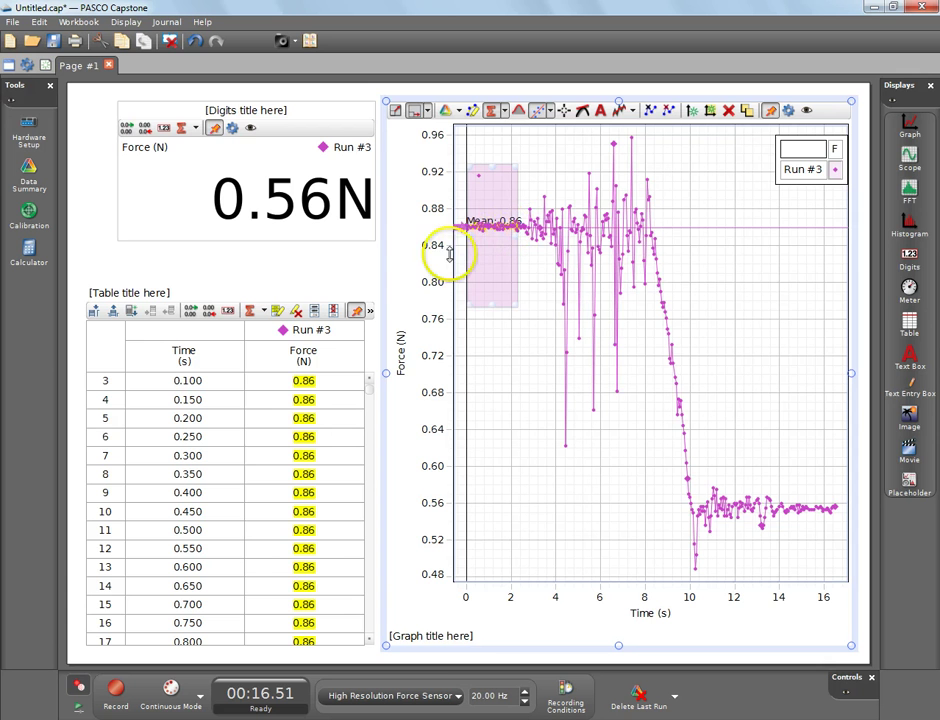
pyautogui.moveTo(449, 252); pyautogui.dragTo(810, 480)
pyautogui.click(703, 650)
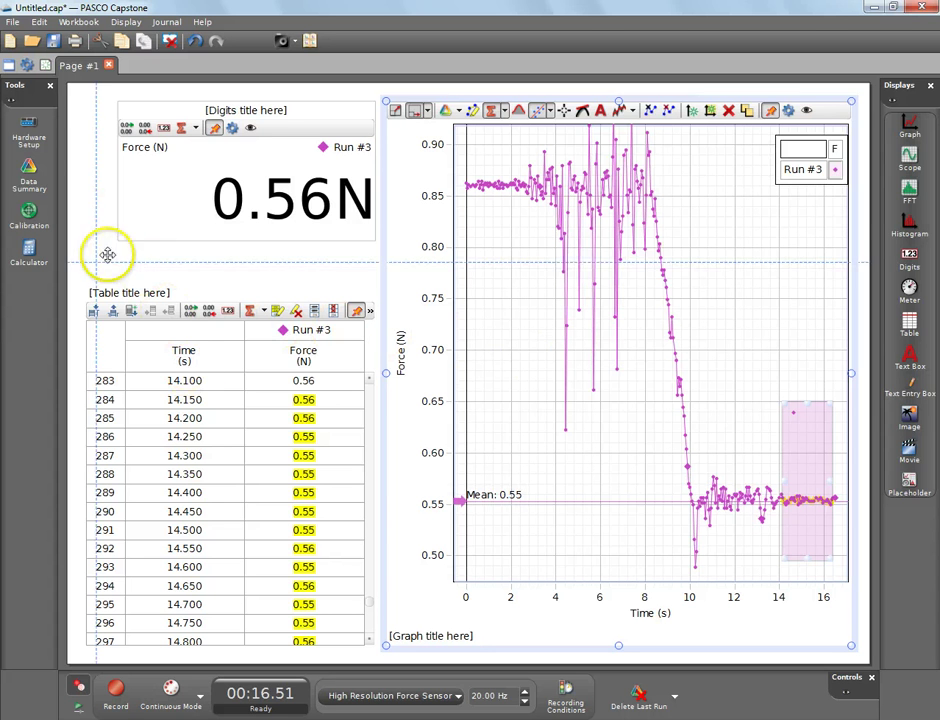
# Step: Add Page #2 with the Table & Graph layout and a Digits display showing Force (N)
pyautogui.click(45, 63)
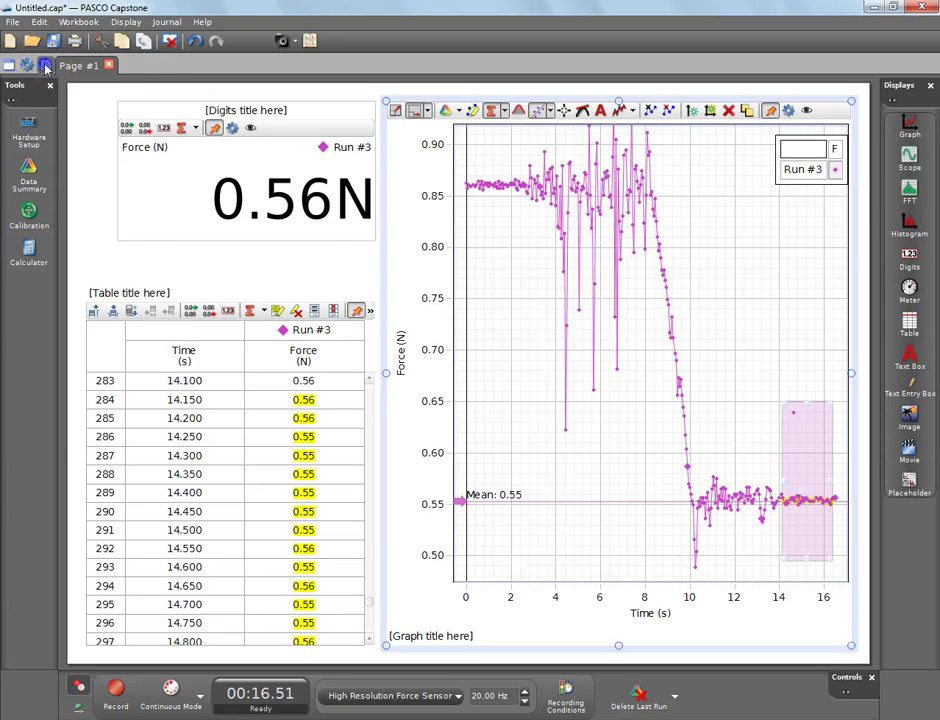
pyautogui.click(229, 233)
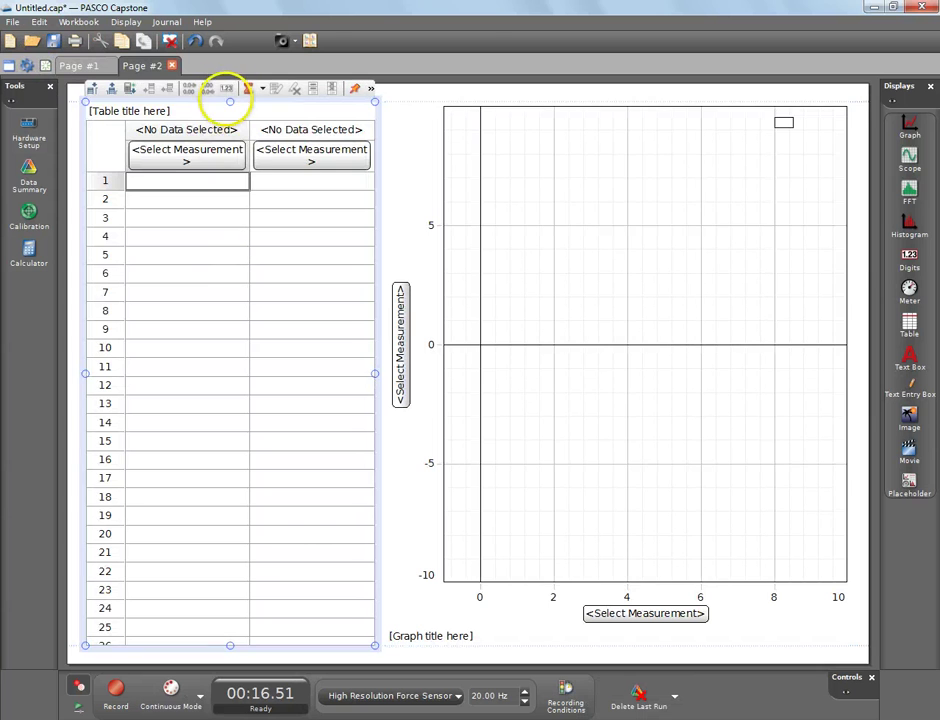
pyautogui.moveTo(229, 91); pyautogui.dragTo(252, 315)
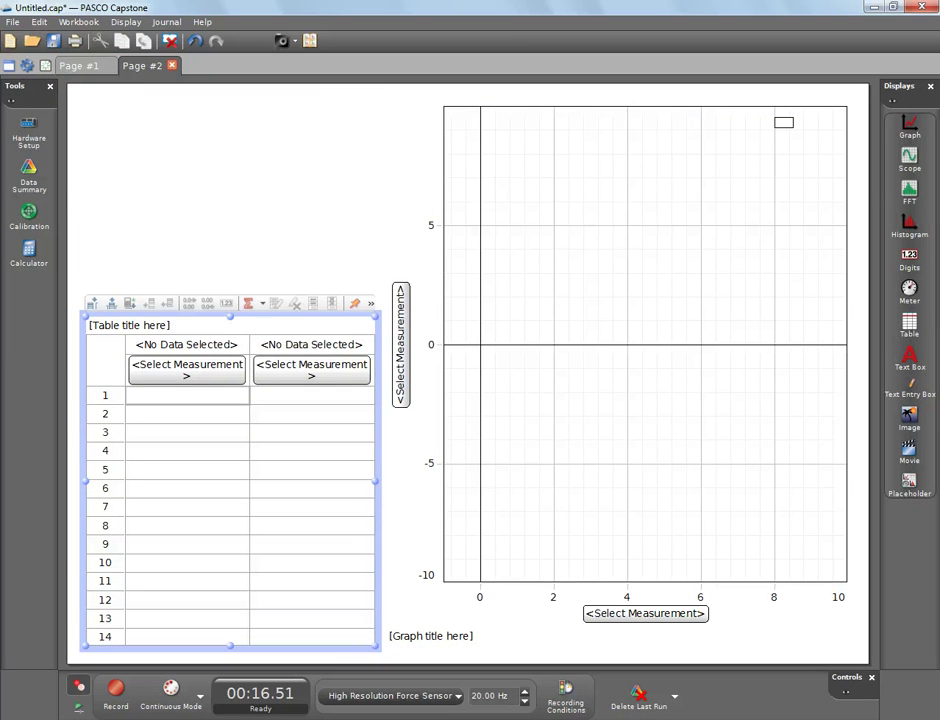
pyautogui.moveTo(910, 258); pyautogui.dragTo(231, 188)
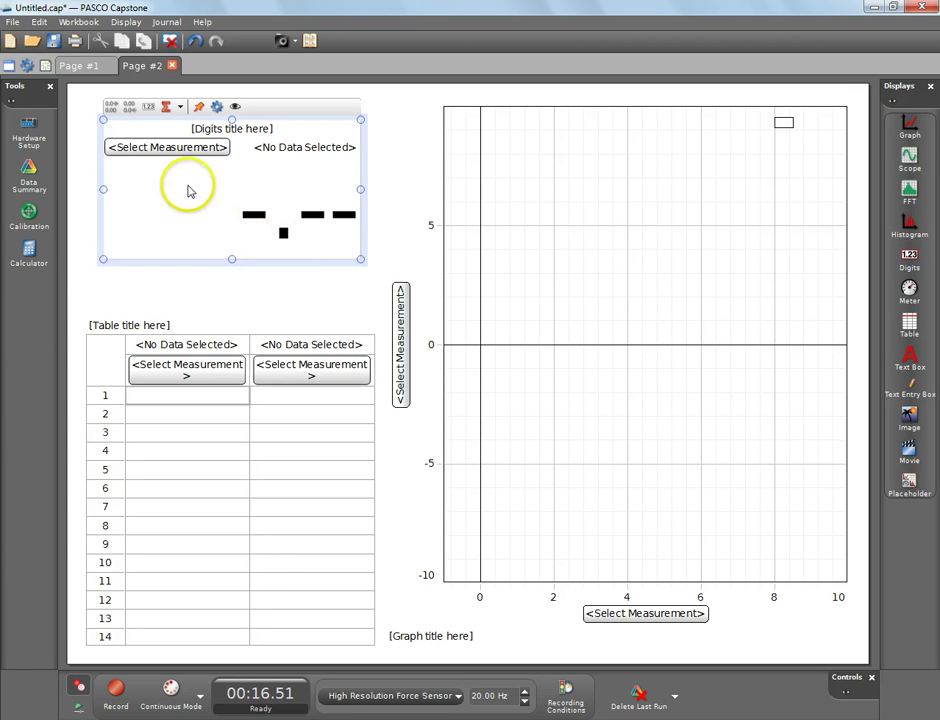
pyautogui.click(168, 150)
pyautogui.click(178, 203)
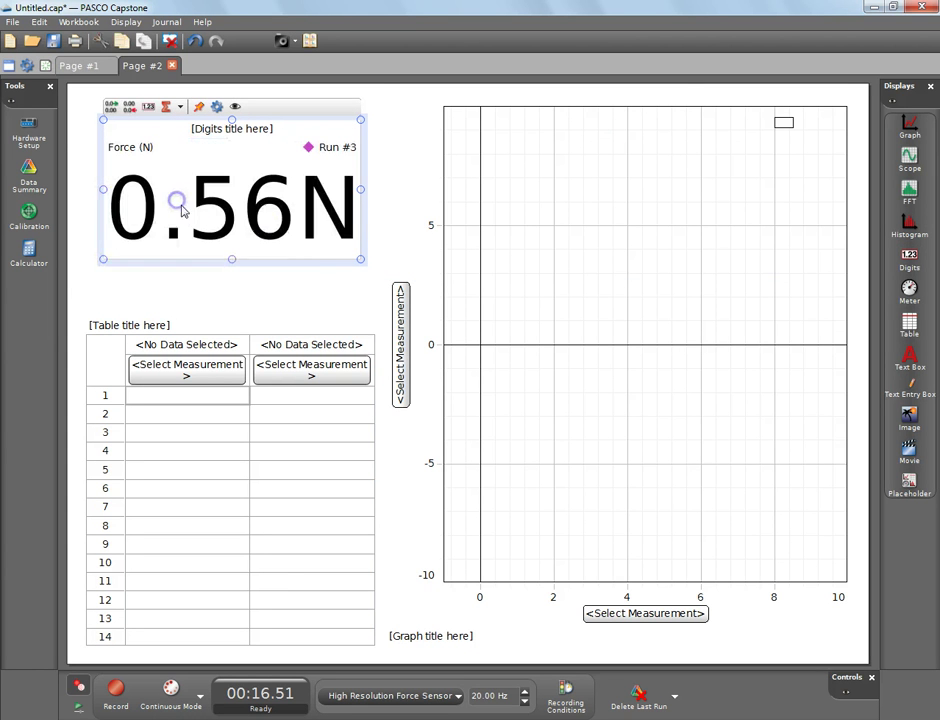
# Step: Create user-entered table columns Displaced Volume (mL) and Tension (N)
pyautogui.click(199, 380)
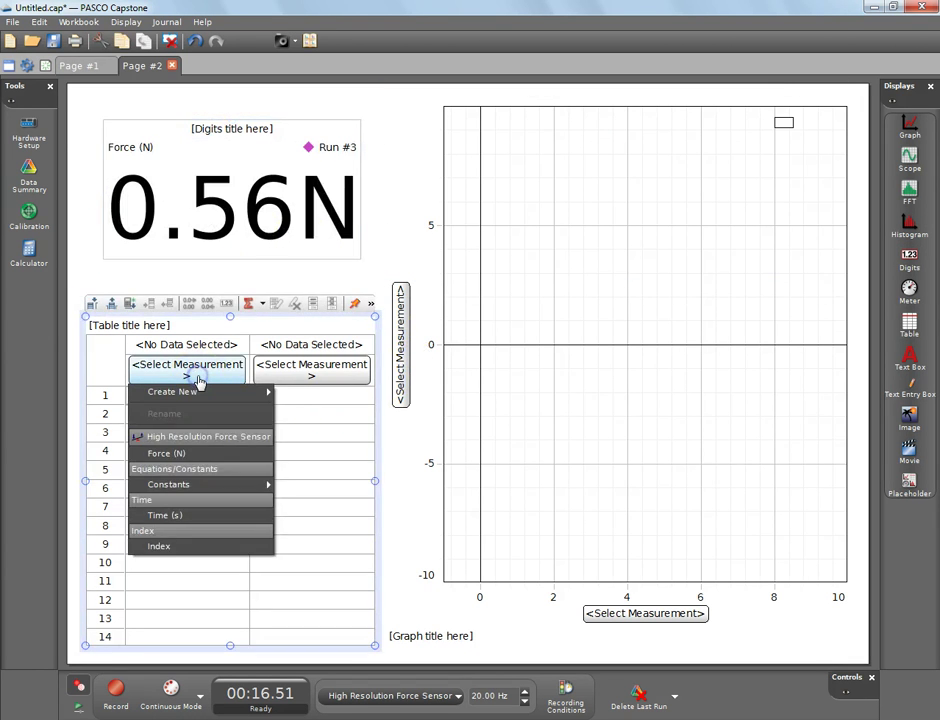
pyautogui.moveTo(208, 390)
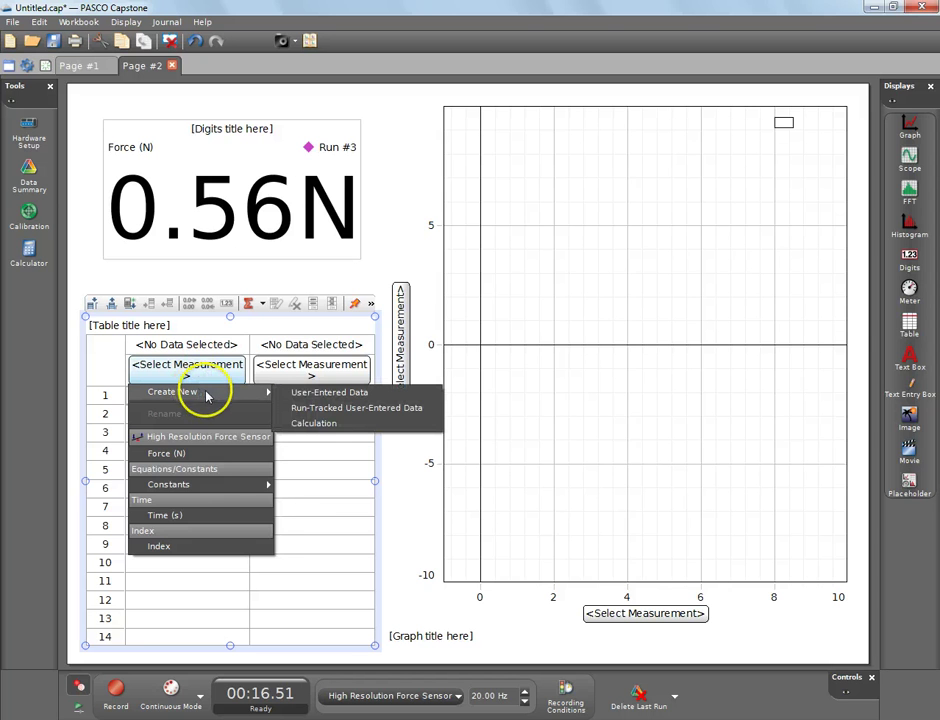
pyautogui.click(322, 394)
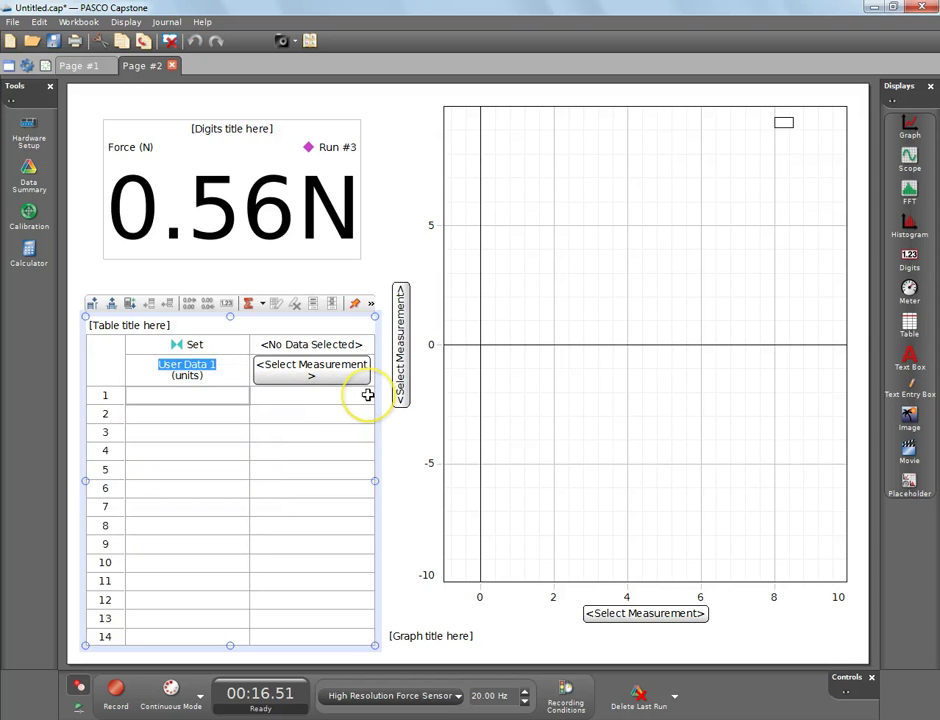
pyautogui.write('Displaced Volume')
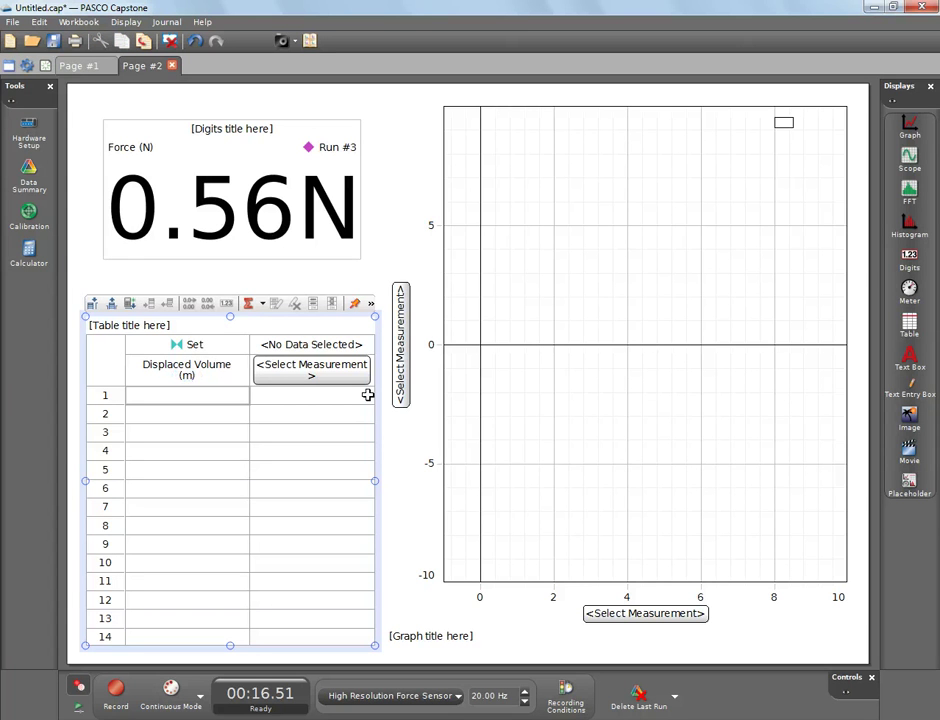
pyautogui.click(312, 376)
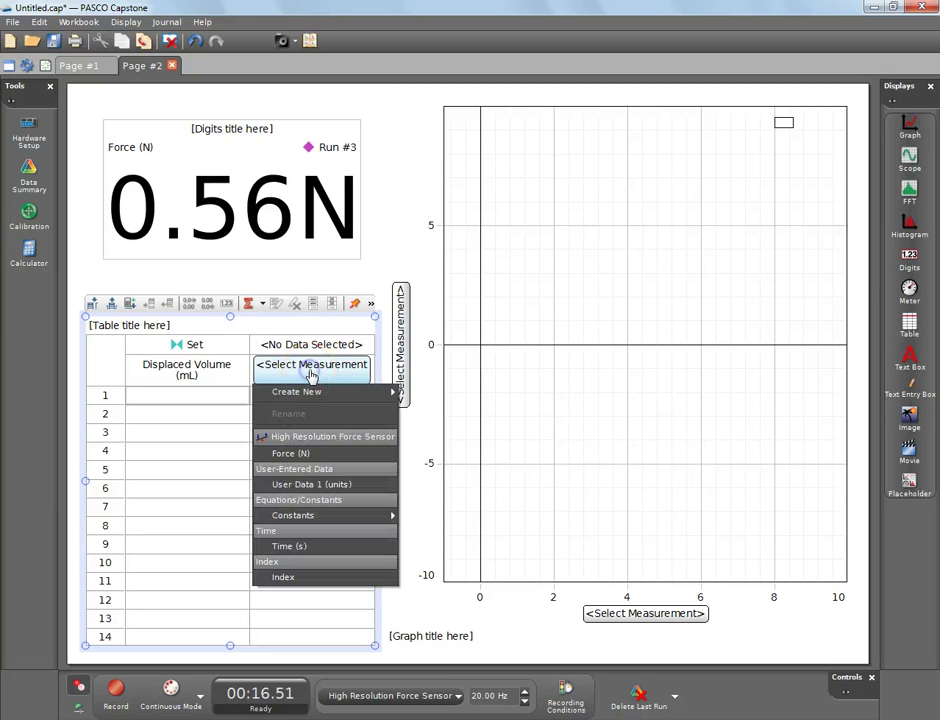
pyautogui.moveTo(305, 391)
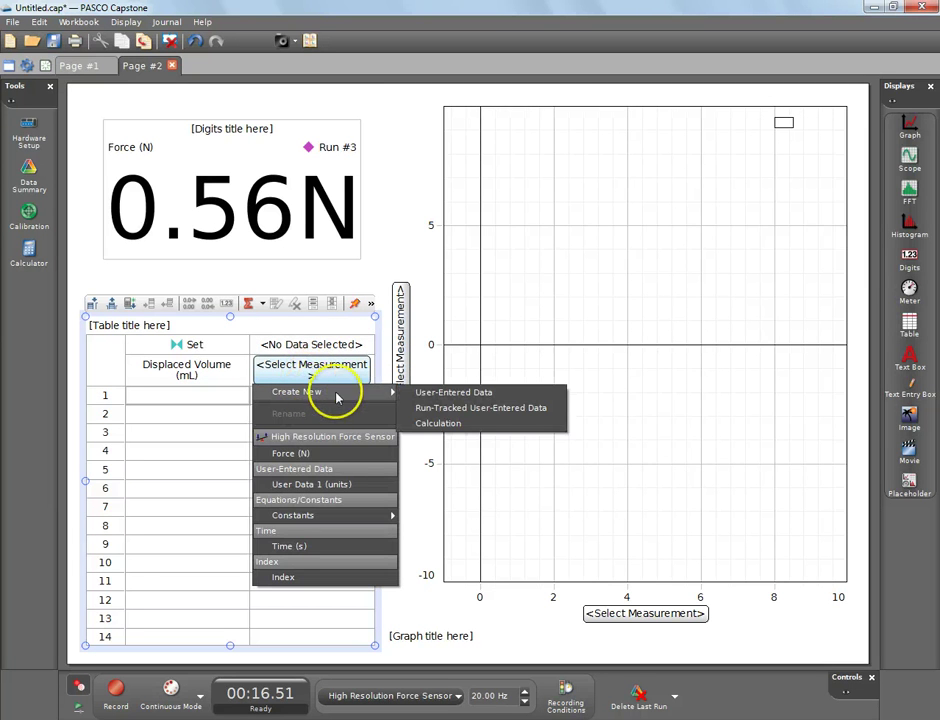
pyautogui.click(438, 393)
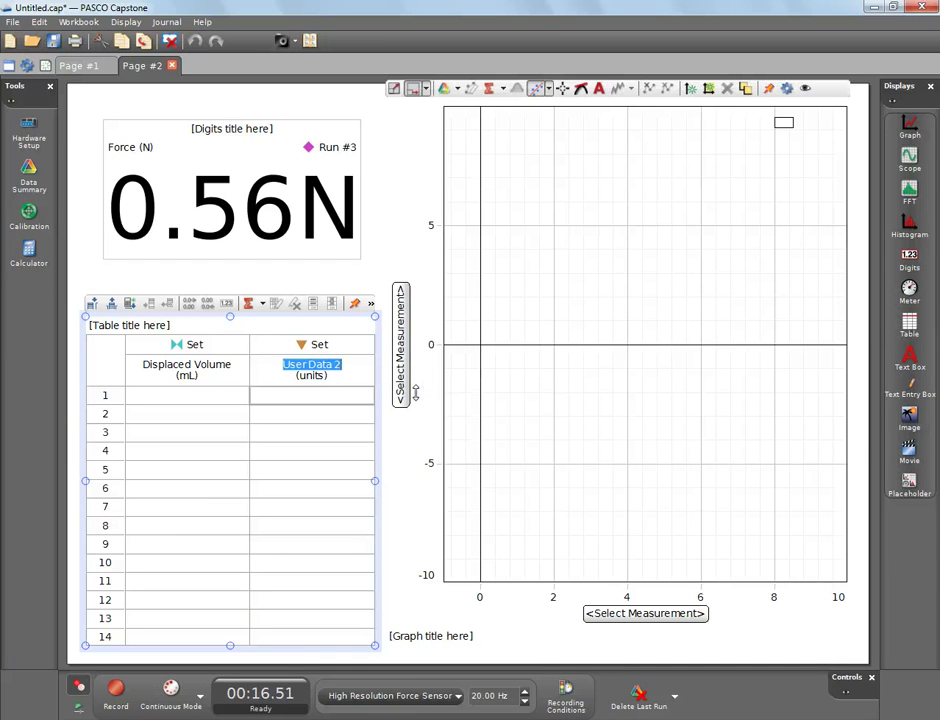
pyautogui.write('Tension')
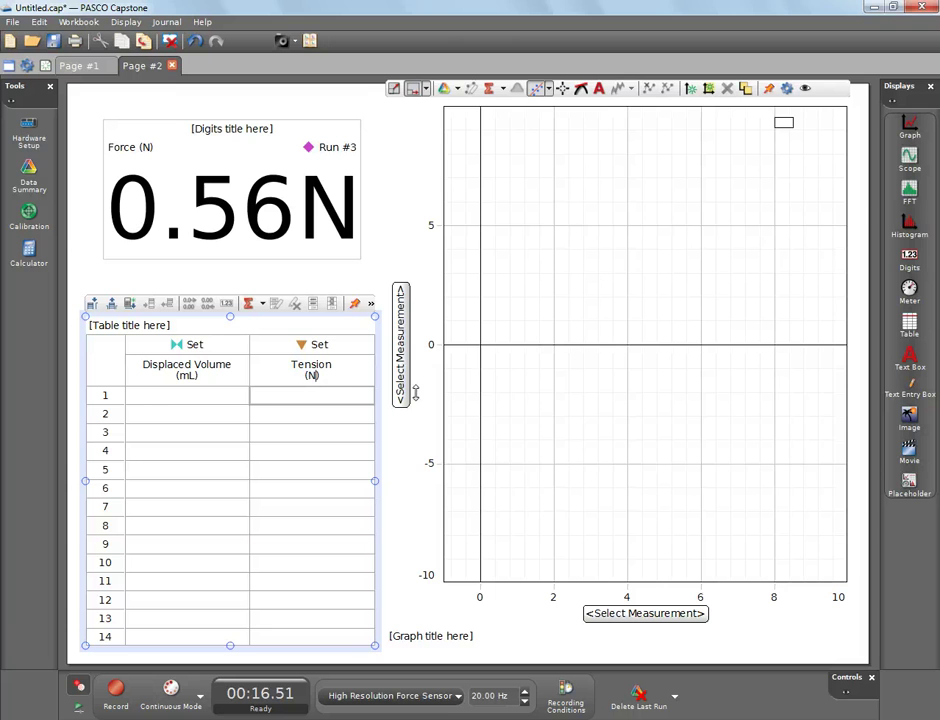
pyautogui.click(230, 396)
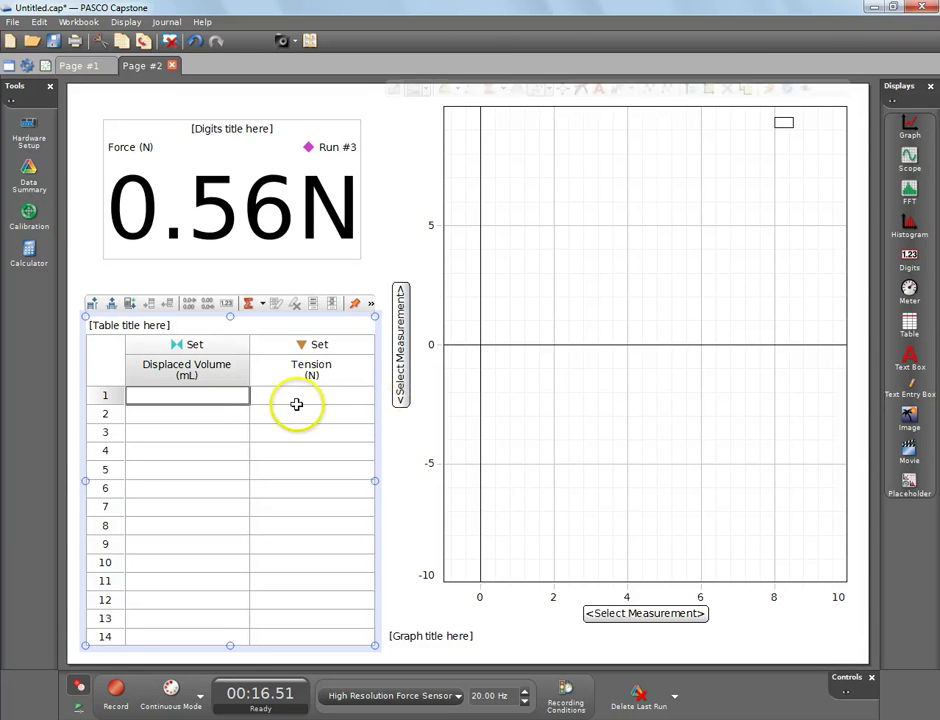
# Step: Enter rows 0 mL/0.86 N, 10 mL/0.75 N and 20 mL/0.64 N into the table
pyautogui.write('0')
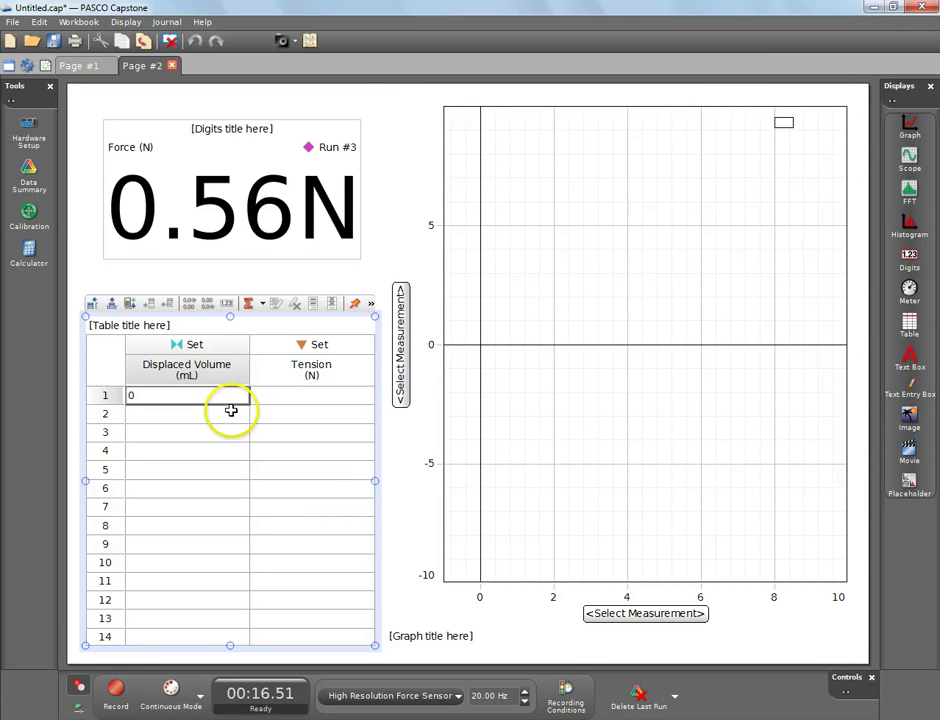
pyautogui.click(265, 395)
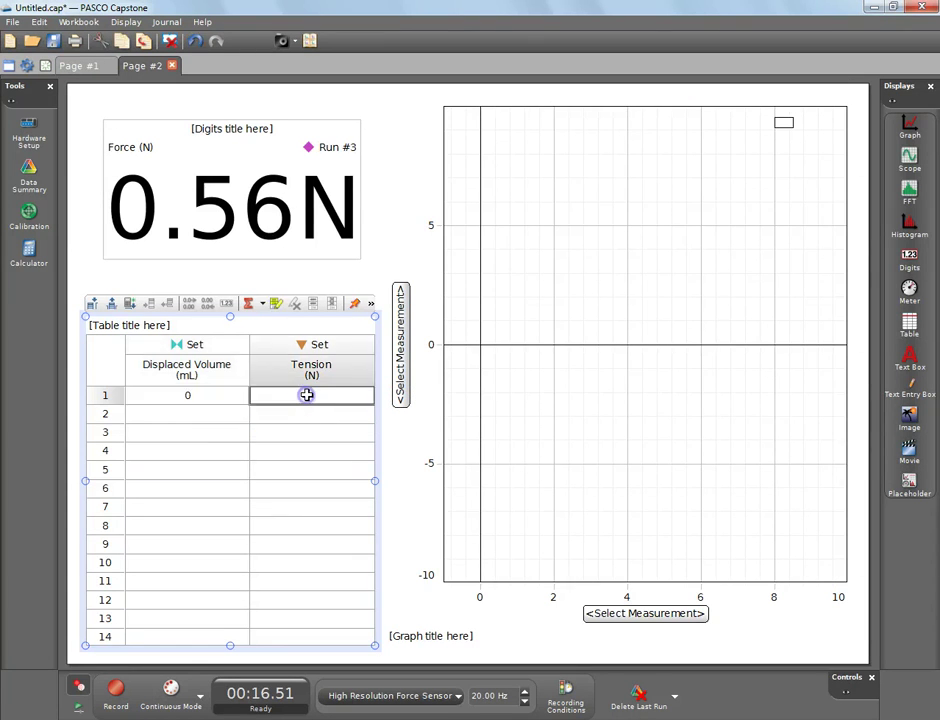
pyautogui.write('0.8')
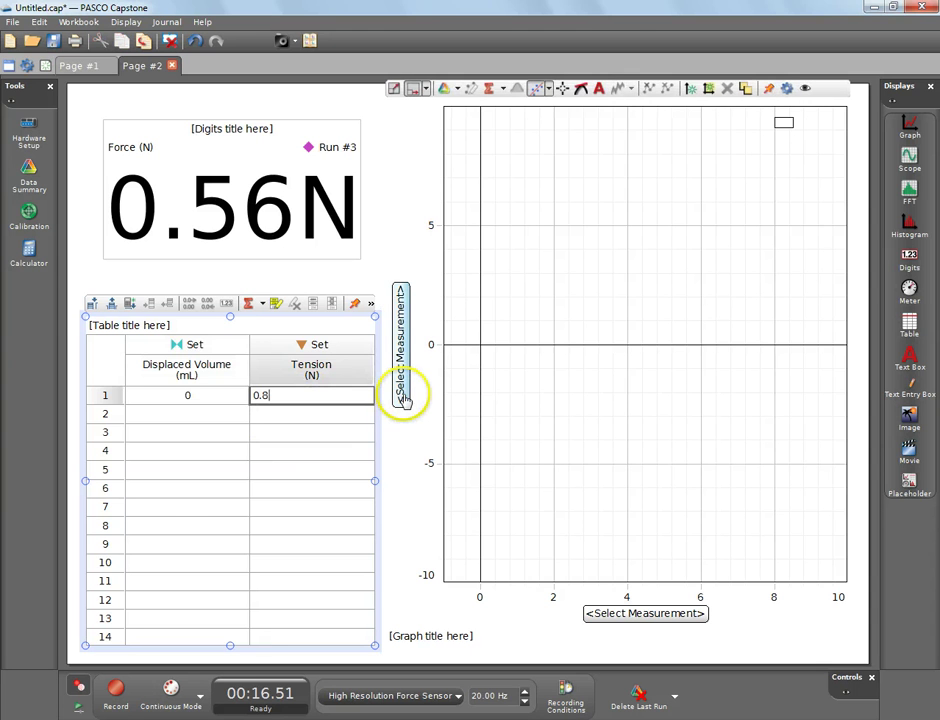
pyautogui.write('6')
pyautogui.click(187, 420)
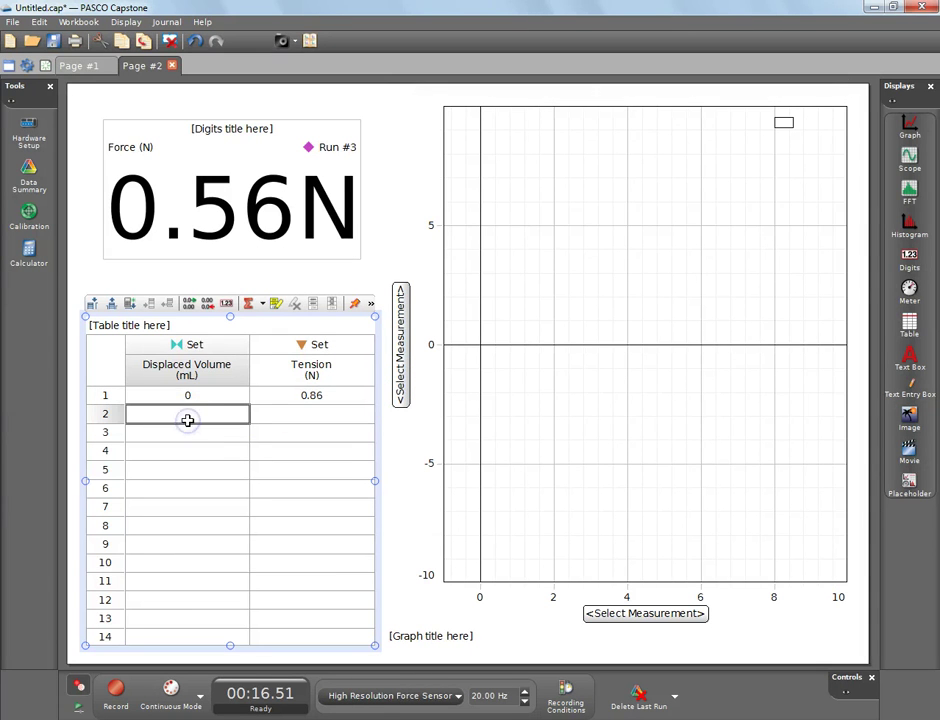
pyautogui.write('10')
pyautogui.click(311, 410)
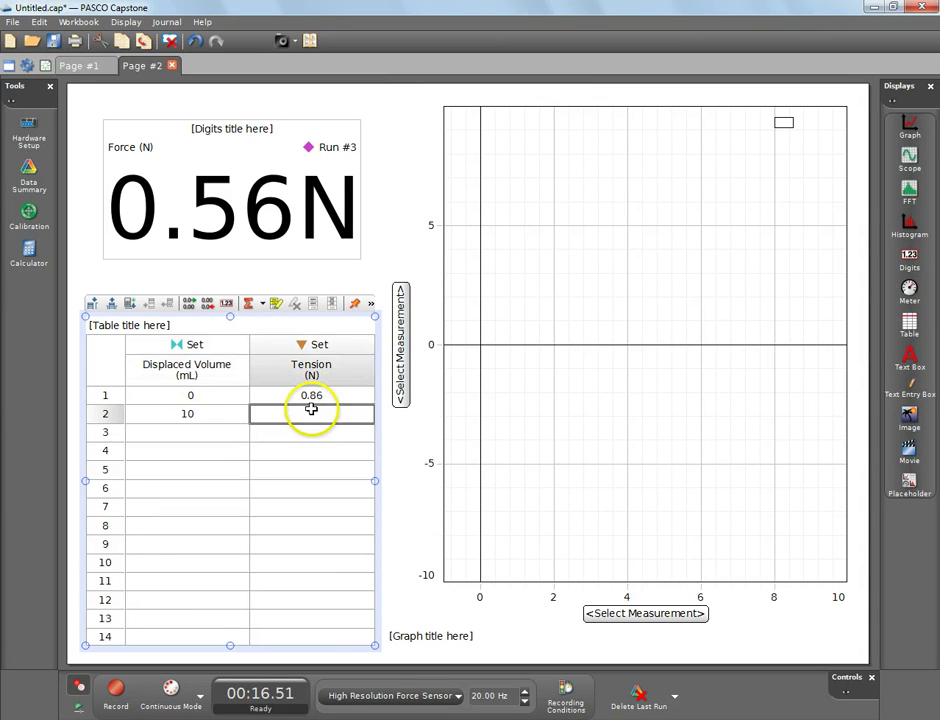
pyautogui.write('0.')
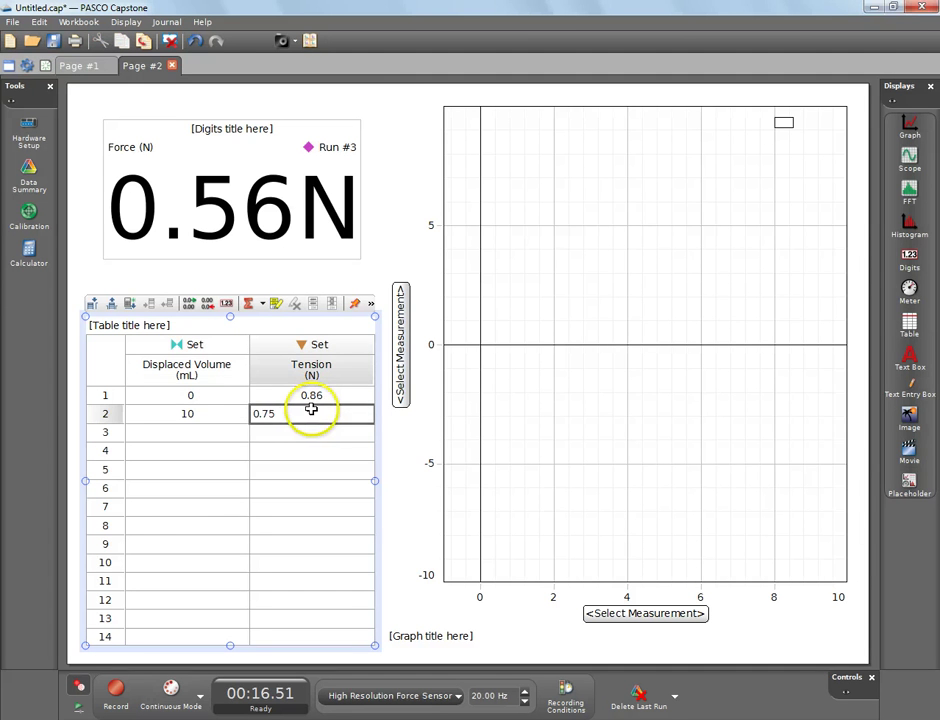
pyautogui.write('75')
pyautogui.click(203, 431)
pyautogui.write('20')
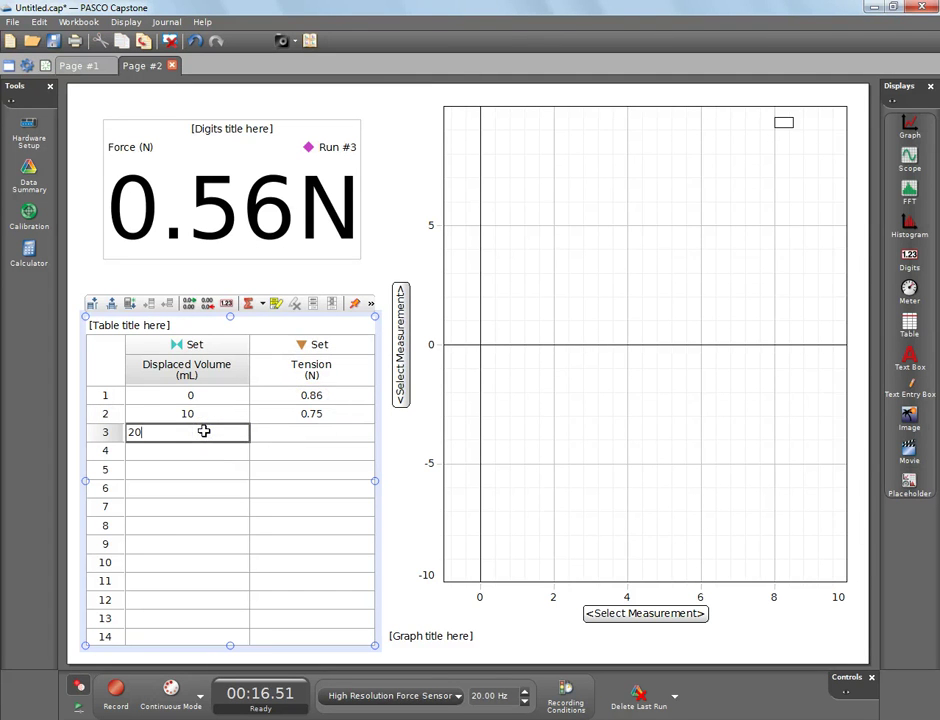
pyautogui.click(319, 432)
pyautogui.write('0')
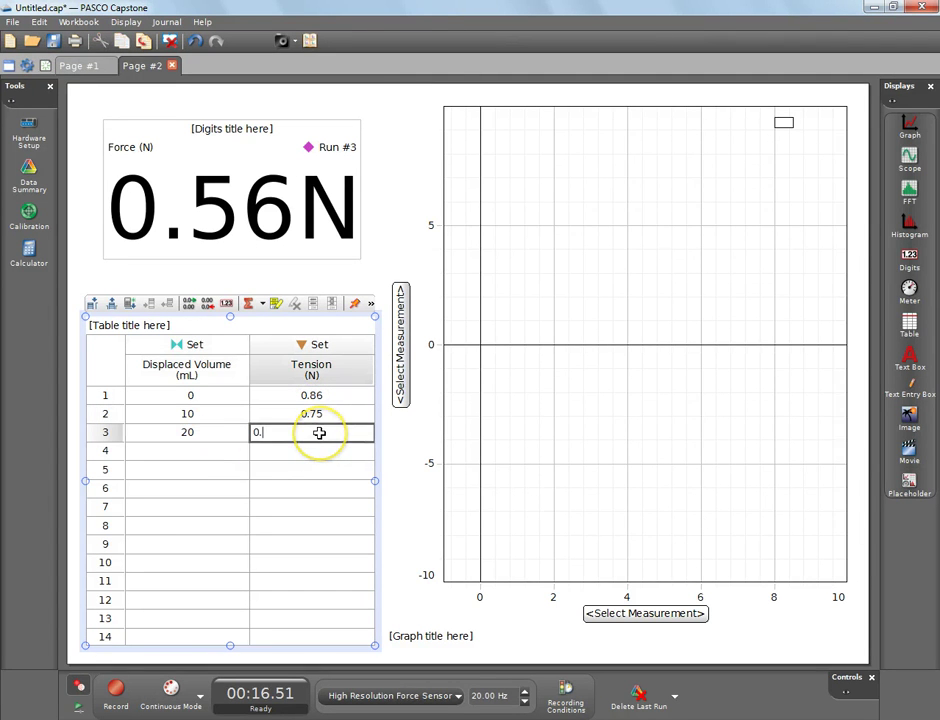
pyautogui.write('.64')
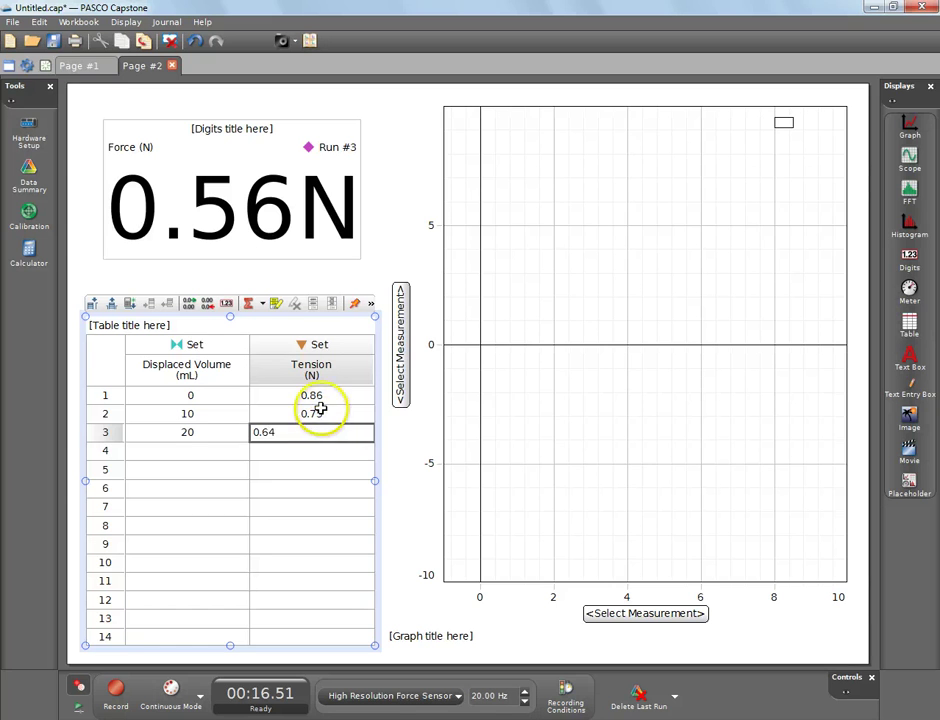
pyautogui.click(320, 407)
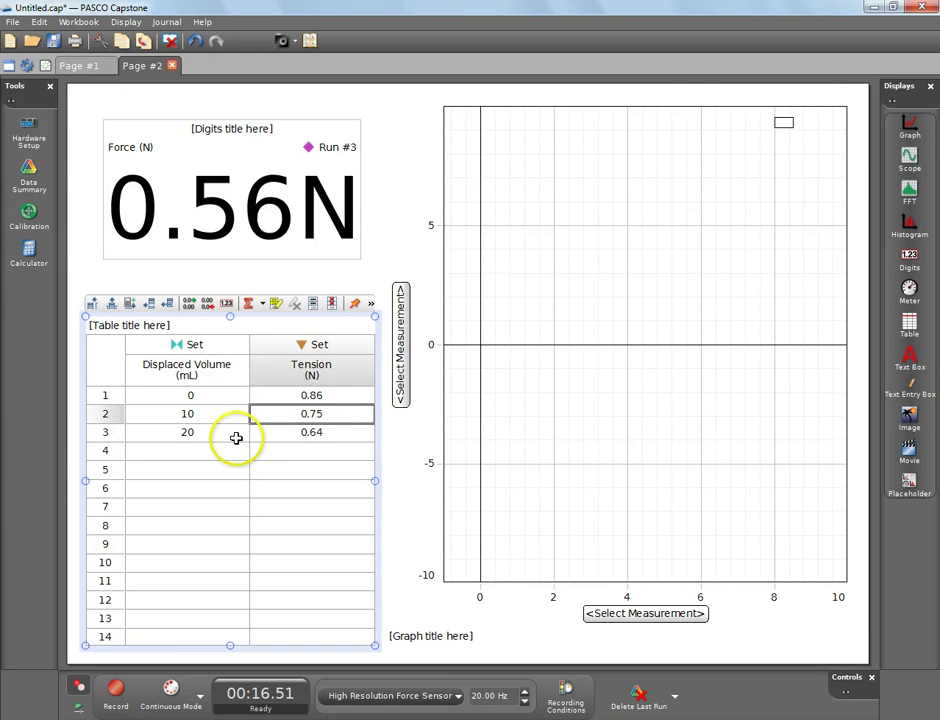
# Step: Plot Tension (N) on the y-axis against Displaced Volume (mL) on the x-axis, scaled to fit
pyautogui.click(401, 366)
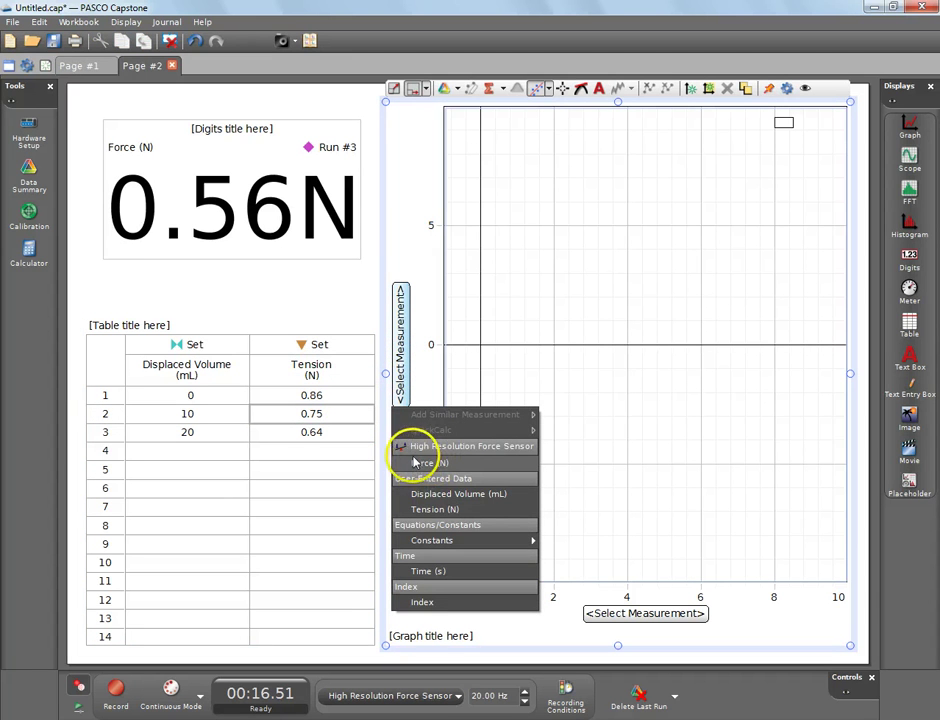
pyautogui.click(425, 512)
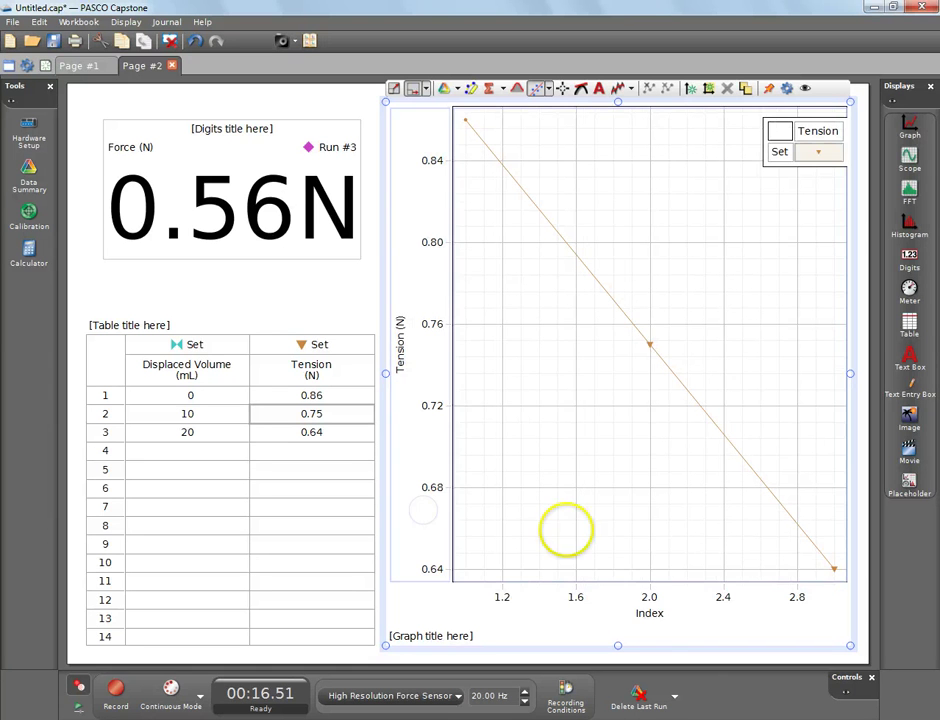
pyautogui.click(652, 615)
pyautogui.click(678, 636)
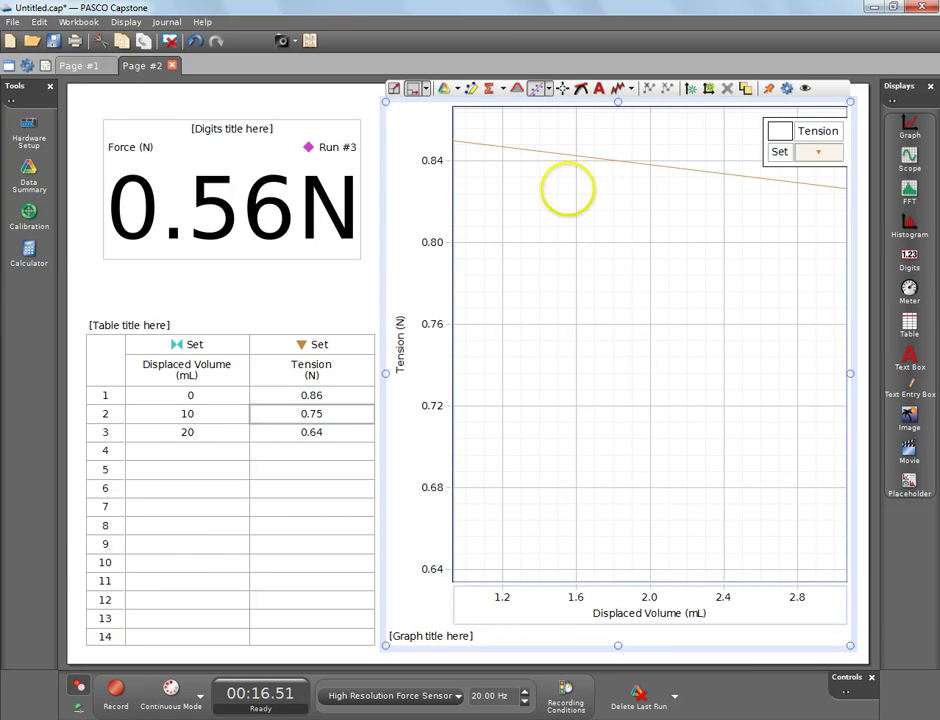
pyautogui.moveTo(566, 189); pyautogui.dragTo(560, 285)
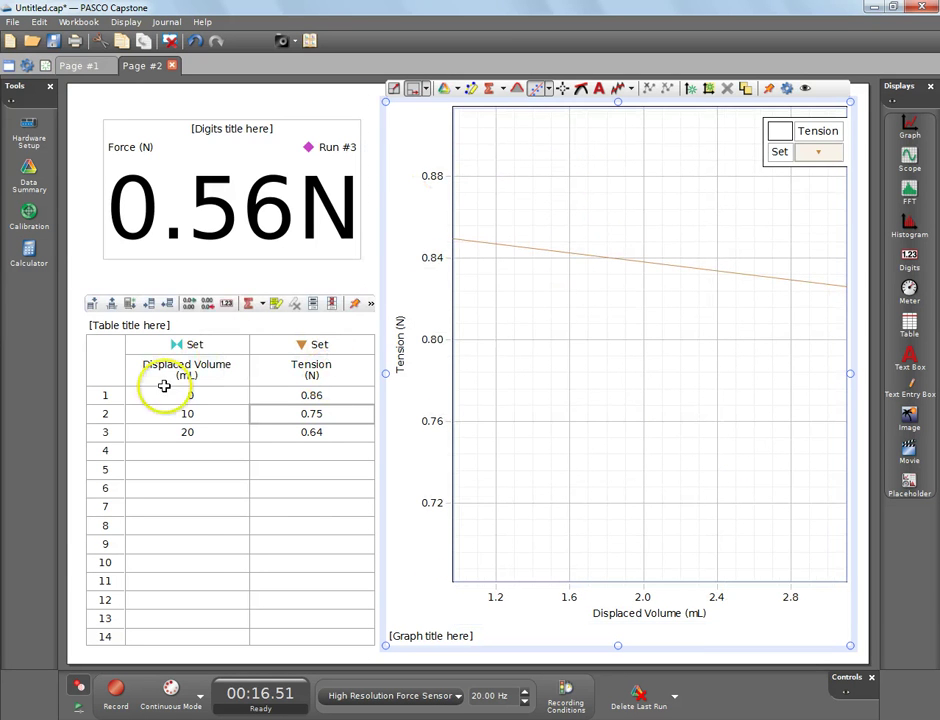
pyautogui.click(394, 89)
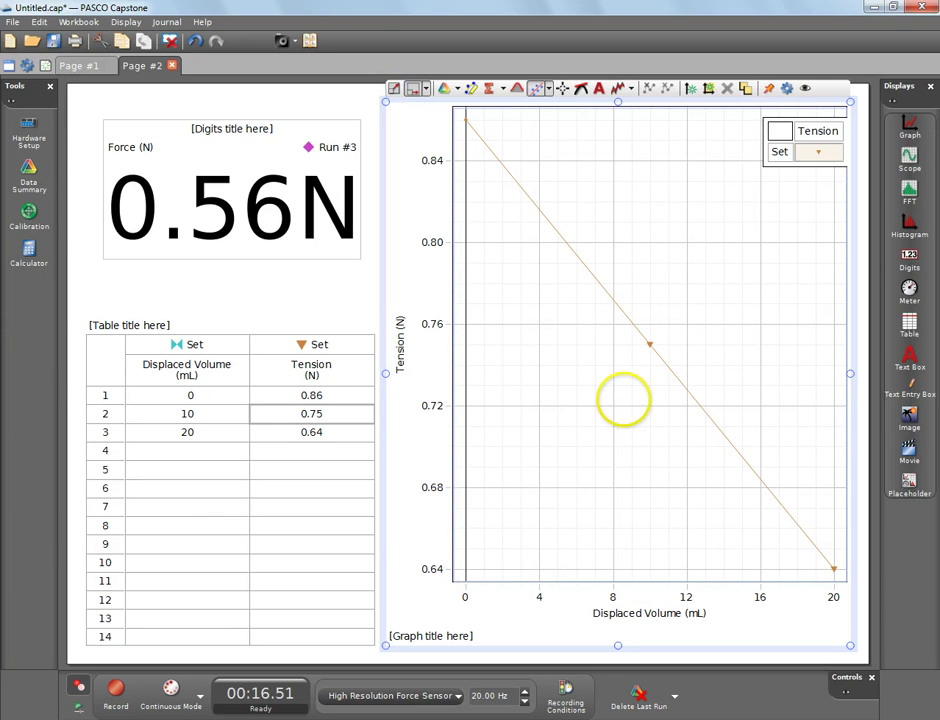